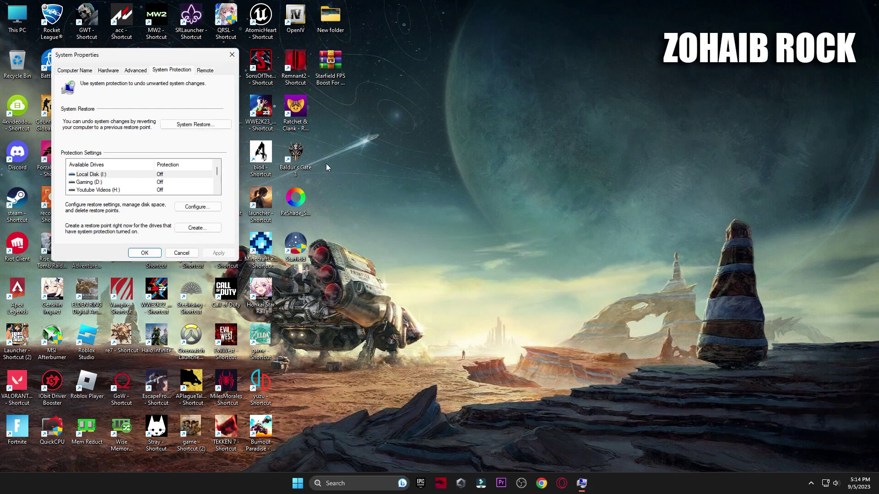
Step: Configure system protection for Local Disk (C:) with system protection turned on
scroll(502, 221, "down", 1)
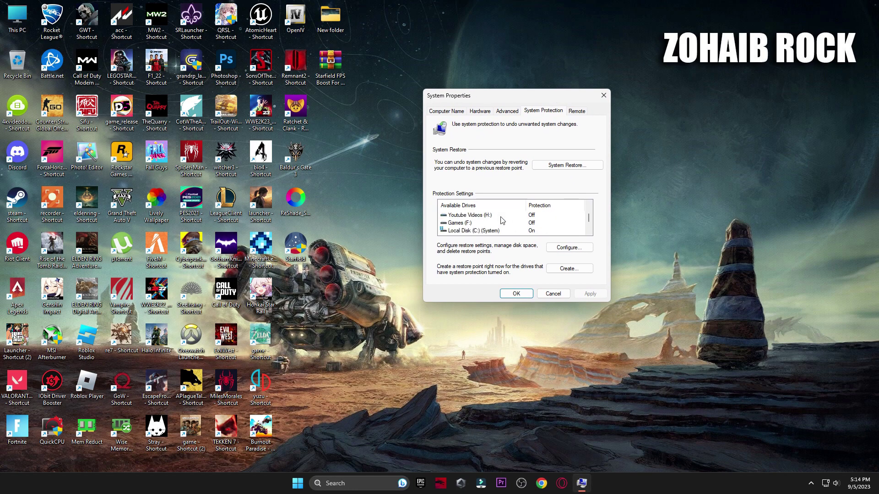
left_click(446, 215)
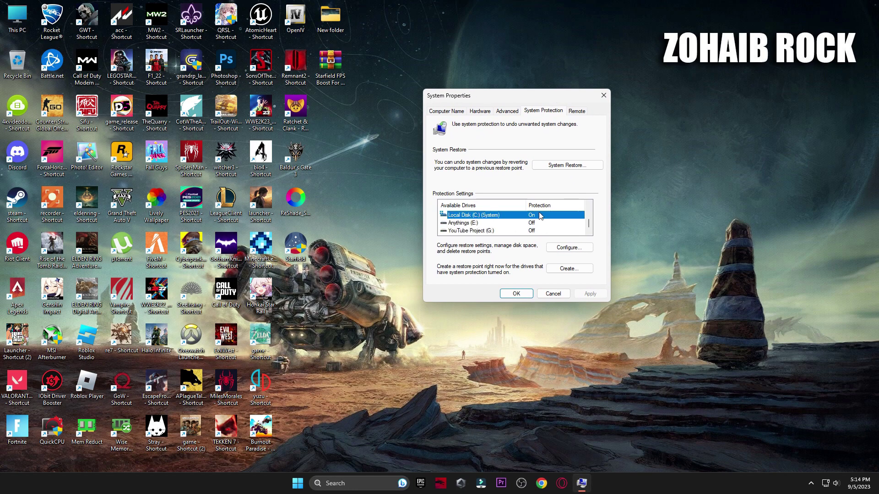
left_click(558, 249)
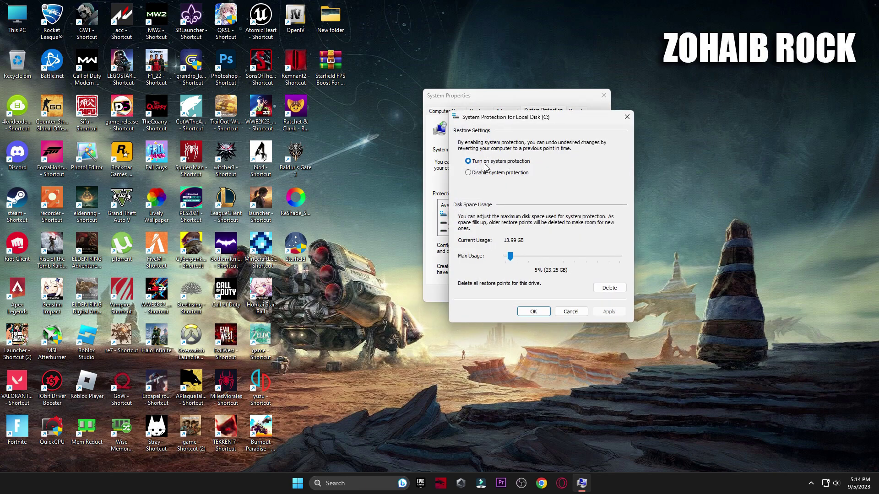
left_click(539, 314)
Step: Create a restore point described as "backup" and close System Properties
left_click(570, 270)
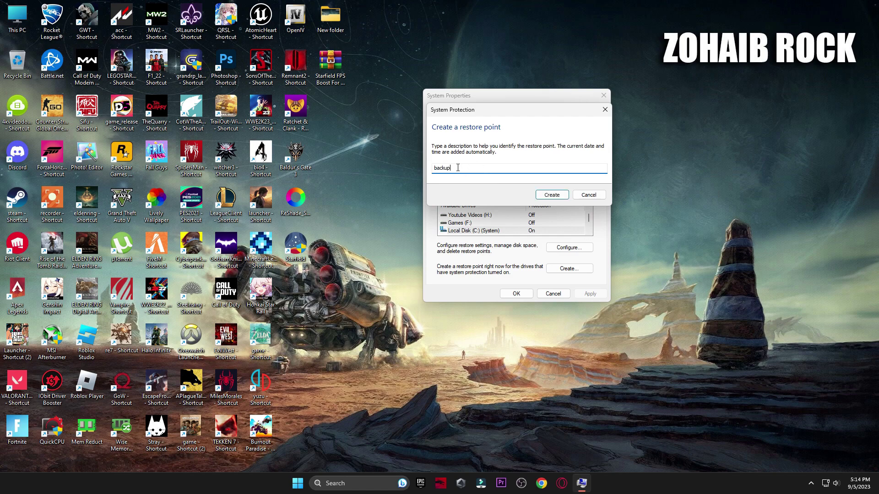
left_click(552, 195)
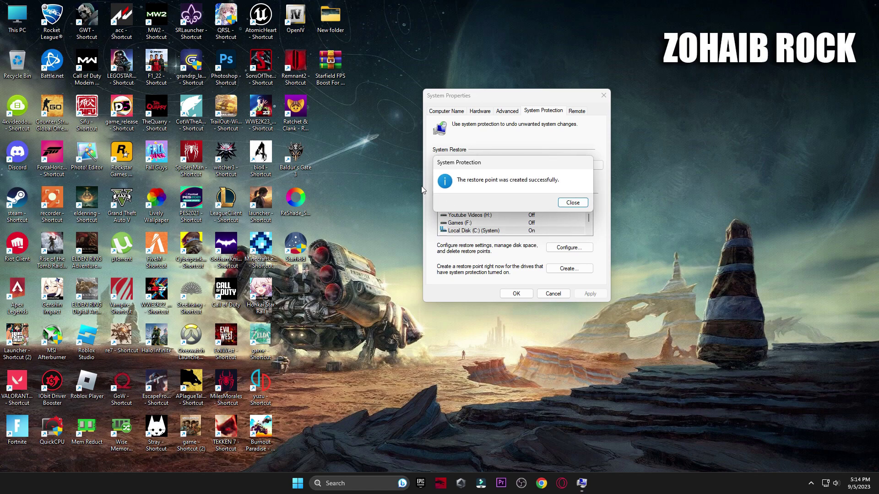
left_click(572, 202)
left_click(516, 293)
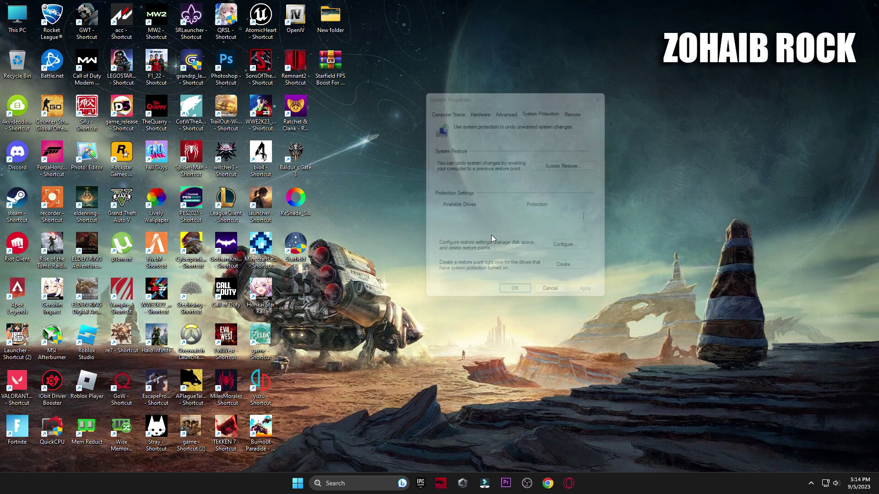
Step: Extract the Starfield FPS Boost For Low End Pc Pack archive onto the desktop and open its 1 Windows Tweaks folder
left_click_drag(332, 62, 503, 118)
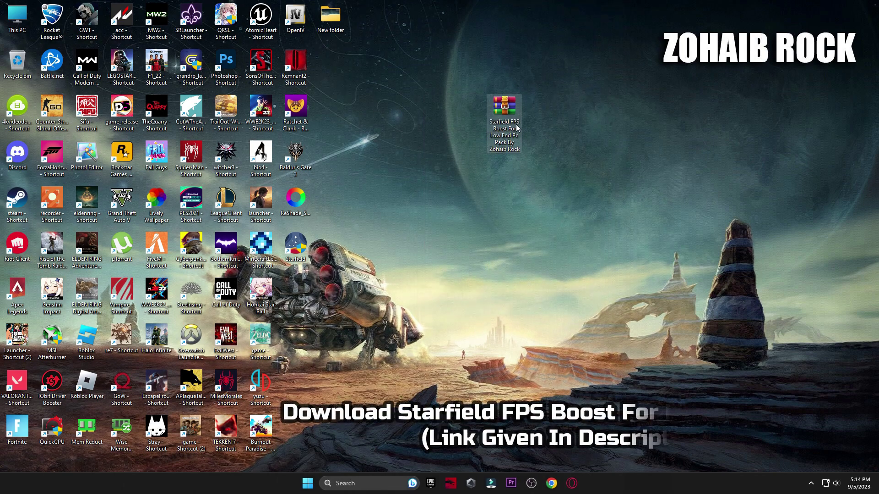
right_click(502, 152)
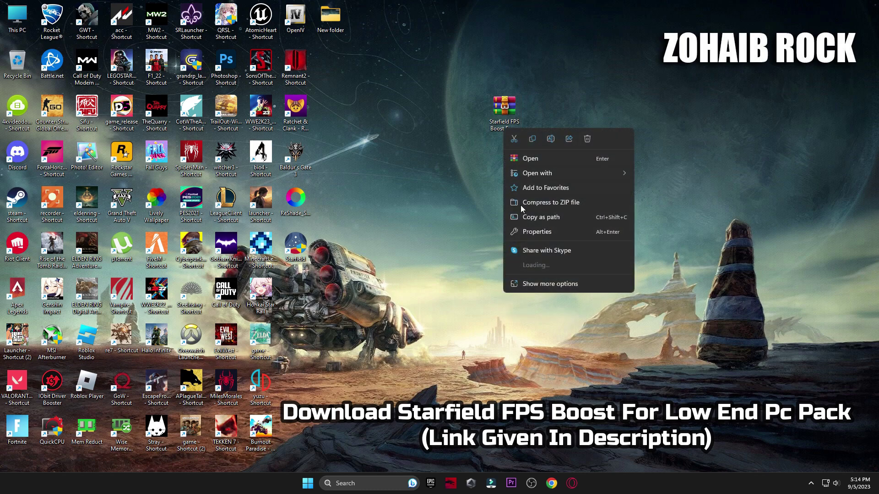
mouse_move(558, 265)
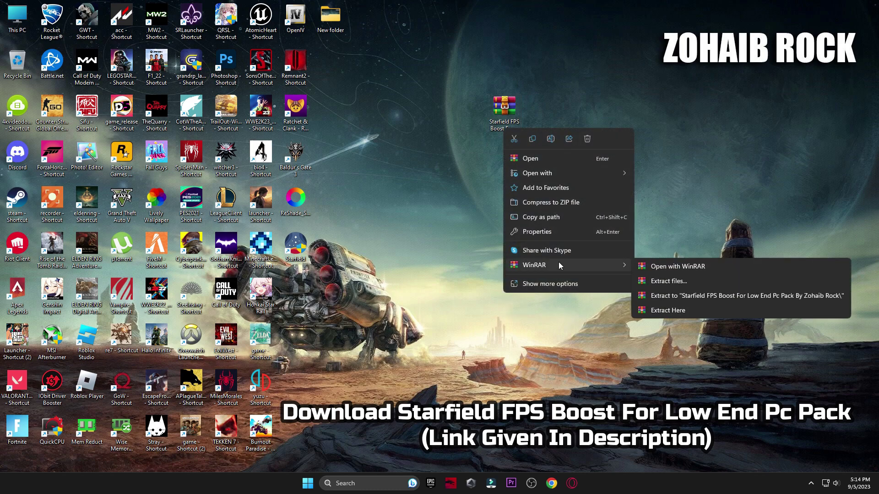
left_click(671, 311)
left_click_drag(303, 291, 474, 112)
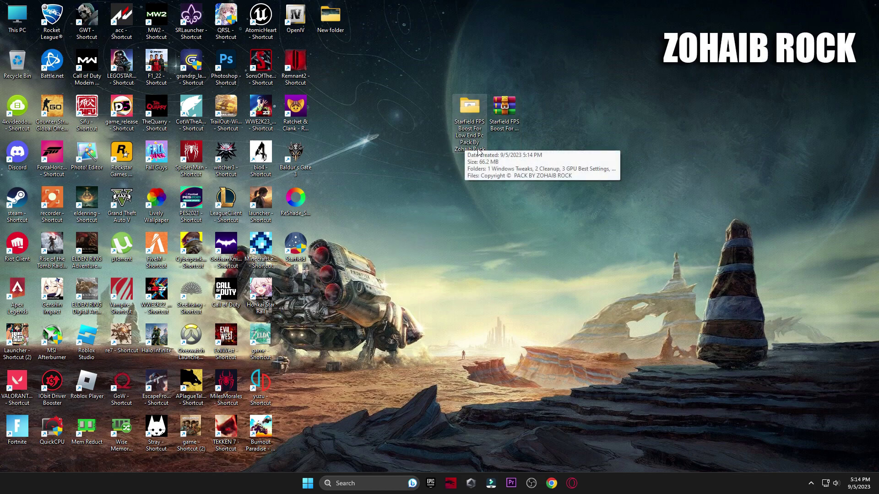
double_click(466, 109)
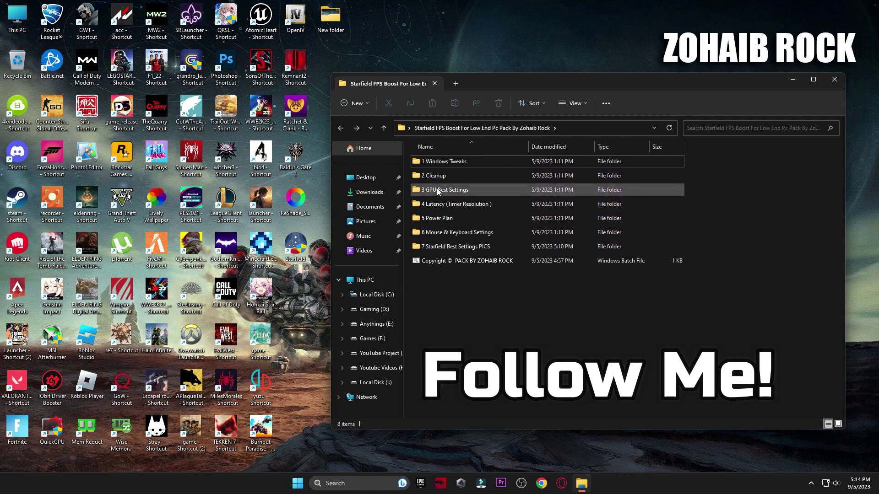
double_click(443, 161)
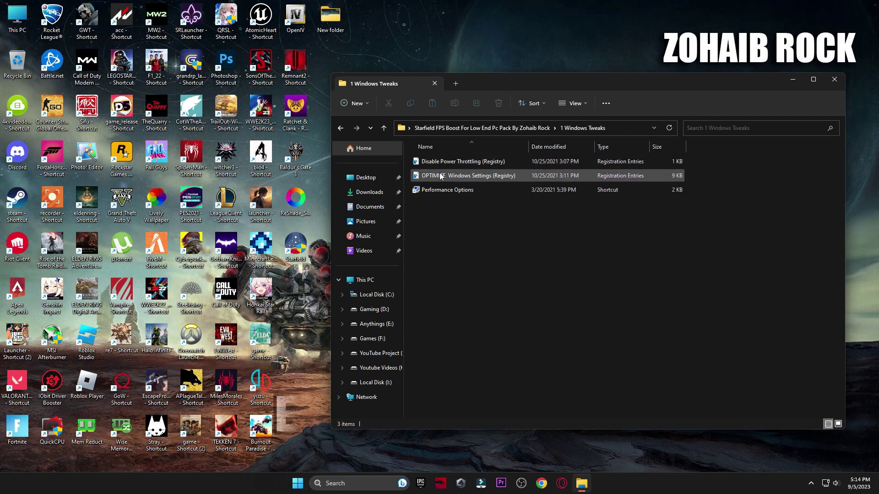
left_click(298, 484)
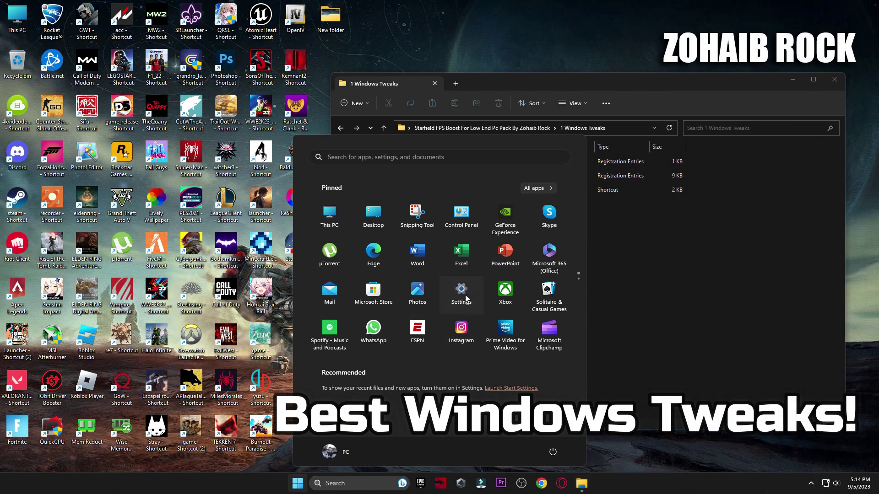
left_click(461, 292)
scroll(544, 212, "down", 2)
scroll(521, 151, "up", 2)
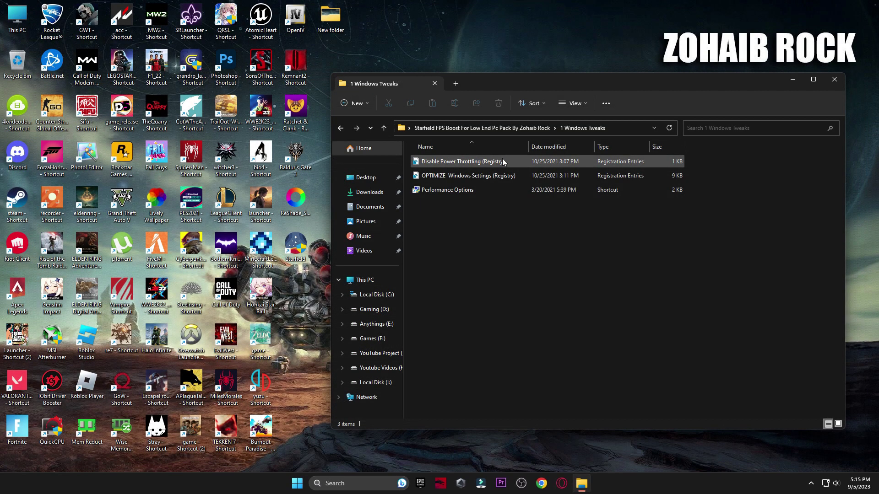
Step: Merge the Disable Power Throttling (Registry) file into the Windows registry
left_click(491, 165)
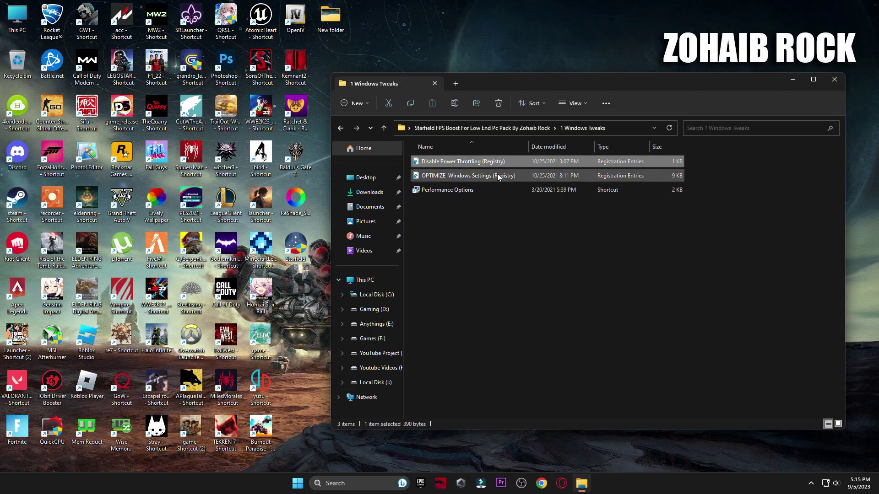
double_click(495, 163)
left_click(506, 253)
left_click(542, 243)
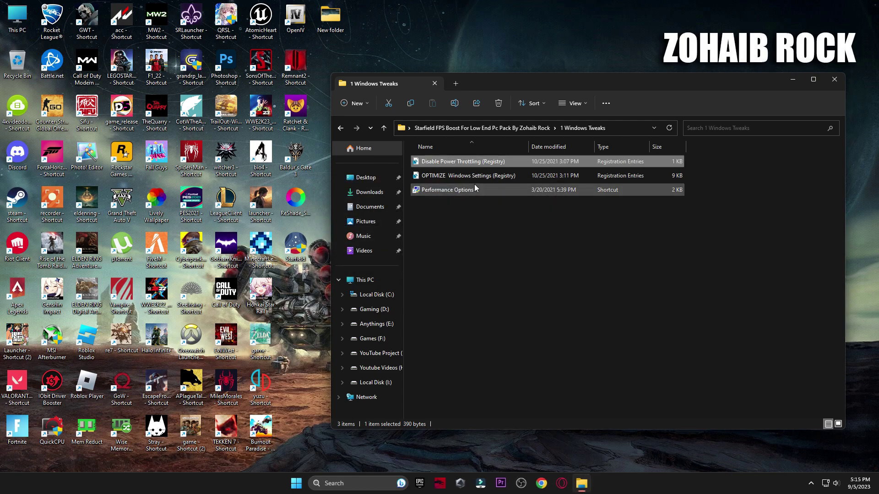
Step: Merge the OPTIMIZE Windows Settings (Registry) file into the Windows registry
double_click(468, 175)
left_click(506, 253)
left_click(541, 243)
Step: Open the Performance Options shortcut and accept the visual effects setting "Let Windows choose what's best for my computer"
left_click(449, 191)
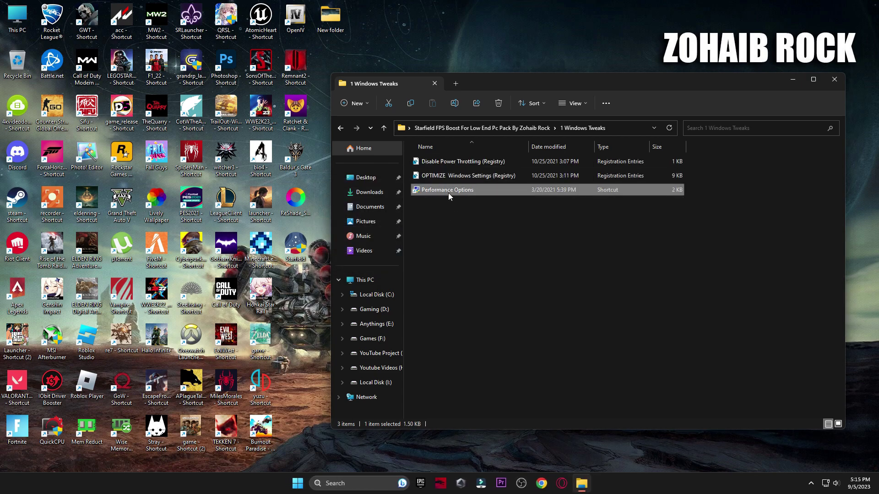
double_click(448, 191)
left_click_drag(195, 93, 500, 47)
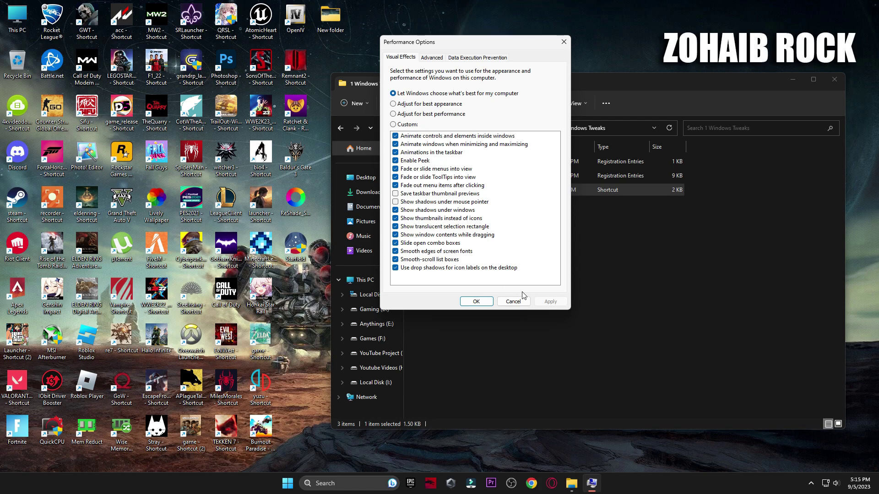
left_click(476, 301)
Step: Run the 2 Cleanup folder's scripts for deleting prefetch files, temporary files and the Windows Update cache
key("alt+Up")
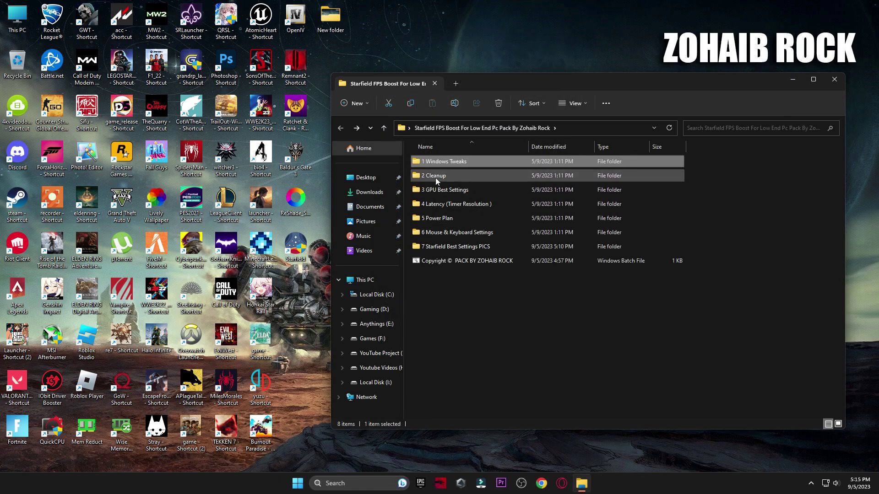
double_click(437, 175)
left_click(439, 162)
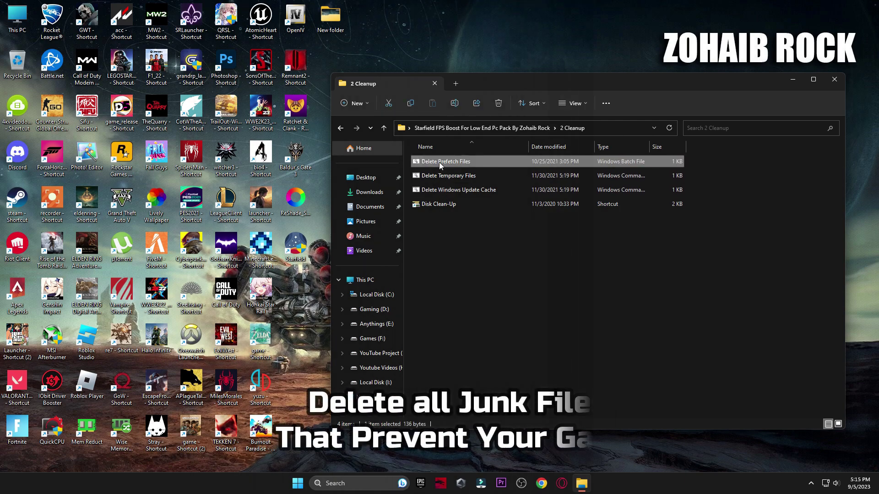
left_click(446, 177)
double_click(447, 177)
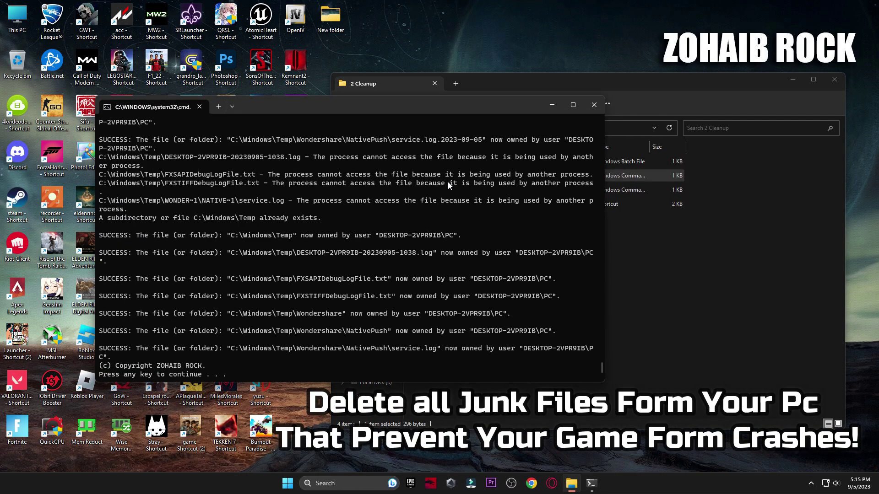
key("space")
double_click(452, 190)
key("space")
Step: Run Disk Clean-Up on drive C:, including DirectX Shader Cache, Delivery Optimization Files and Temporary files in the deletion
double_click(451, 204)
key("Return")
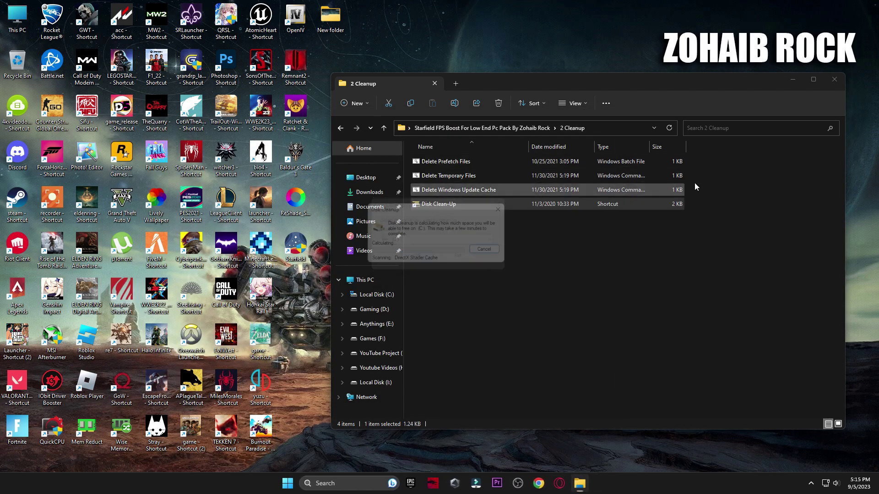
left_click(834, 79)
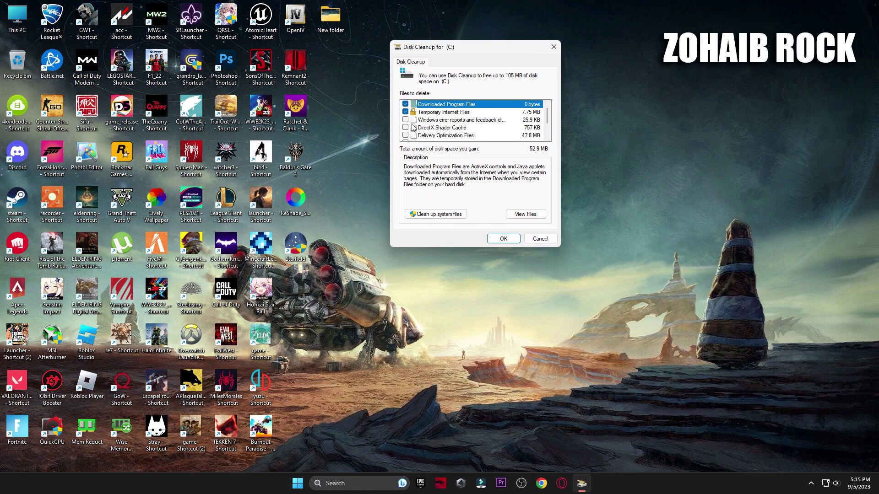
scroll(409, 138, "down", 1)
left_click(405, 128)
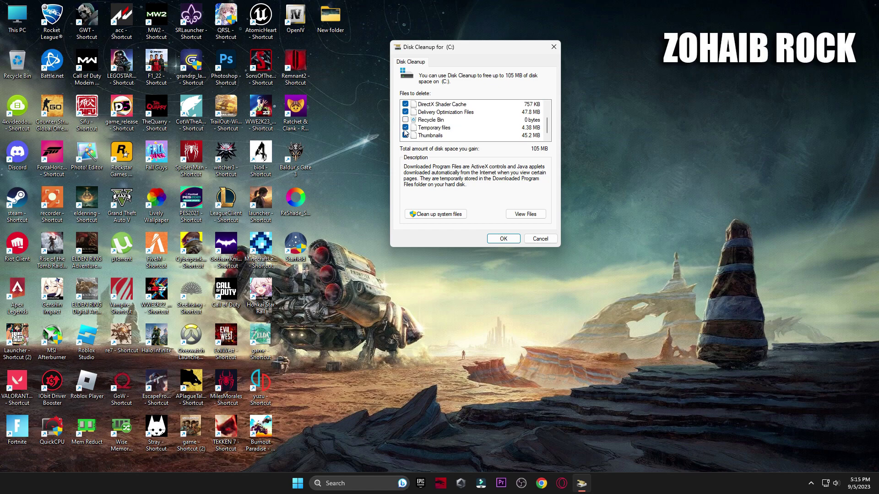
scroll(407, 121, "up", 1)
scroll(407, 121, "down", 1)
left_click(498, 240)
key("Return")
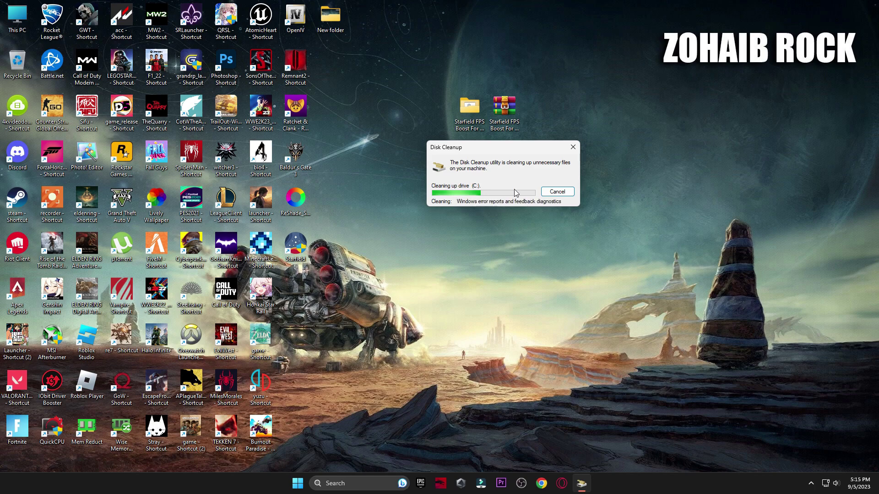
Step: Examine the recommended AMD advanced and display settings pictures in the pack's 3 GPU Best Settings folder
double_click(469, 112)
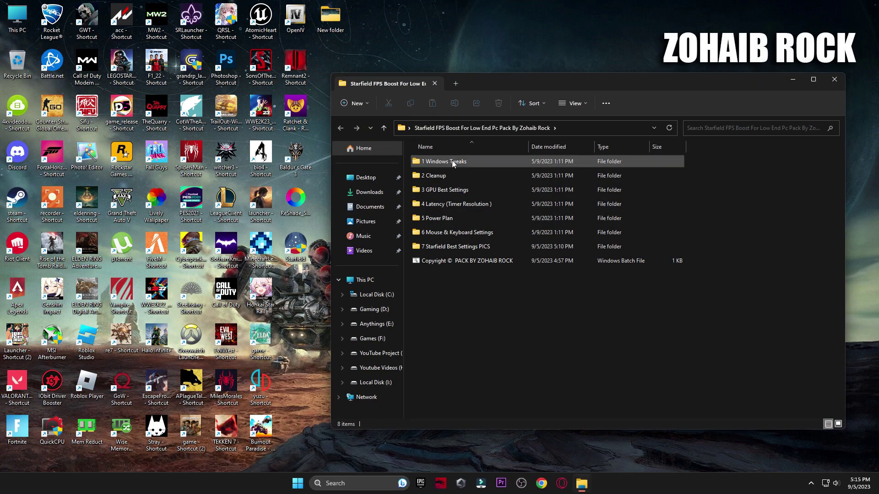
double_click(454, 189)
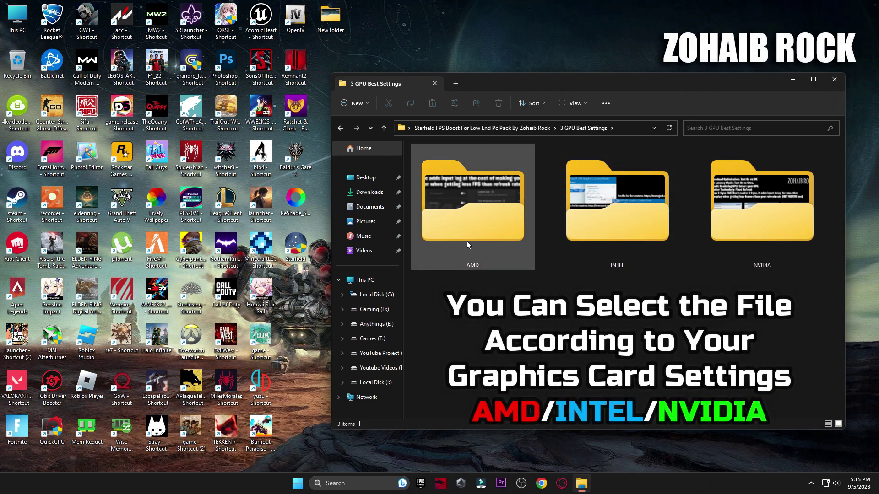
left_click(468, 207)
double_click(467, 207)
double_click(429, 178)
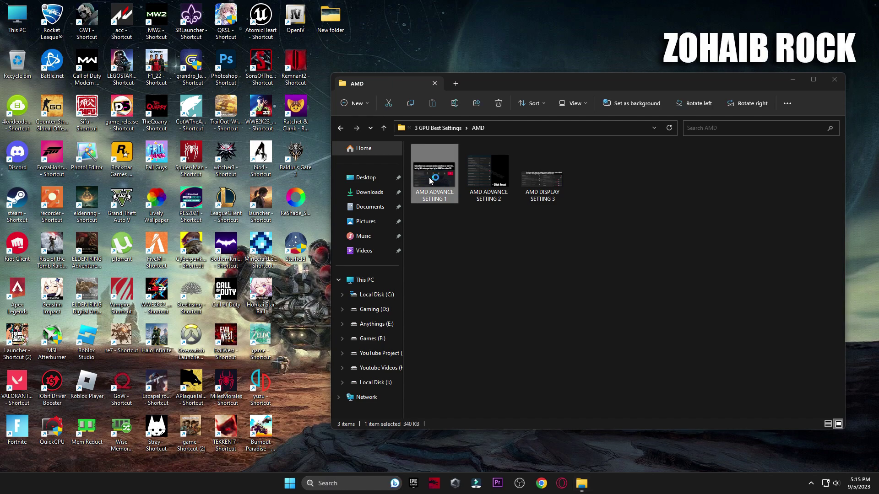
key("Right")
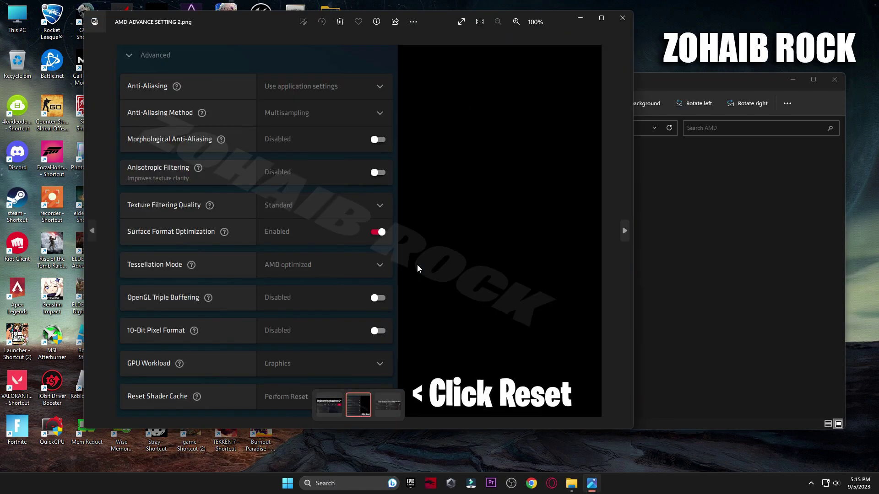
key("Right")
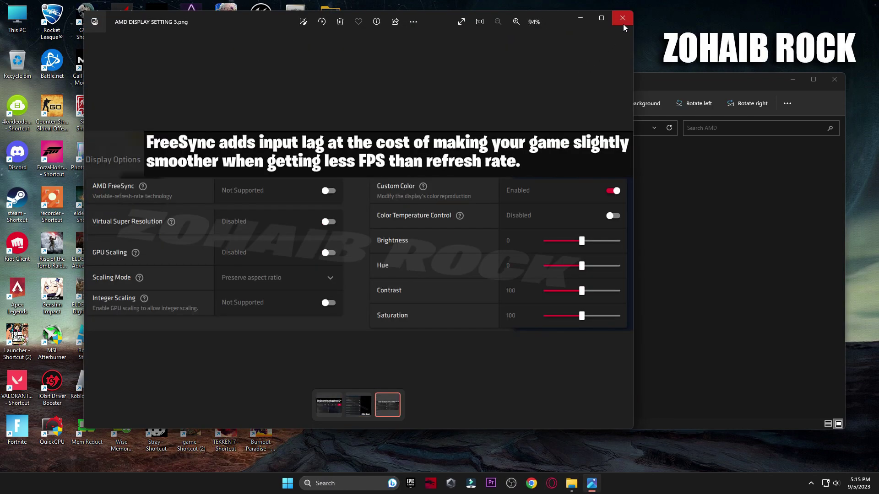
left_click(622, 22)
Step: Examine the recommended Intel graphics settings pictures in the INTEL folder
key("alt+Left")
double_click(616, 186)
double_click(446, 178)
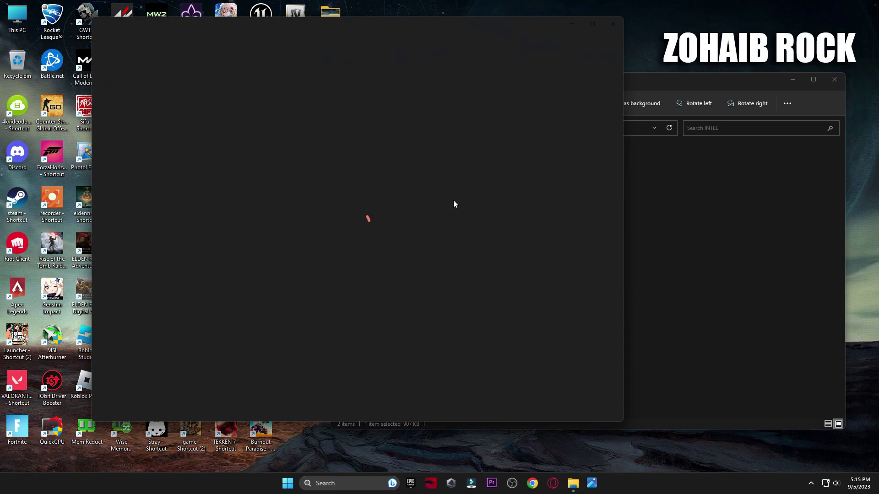
key("Right")
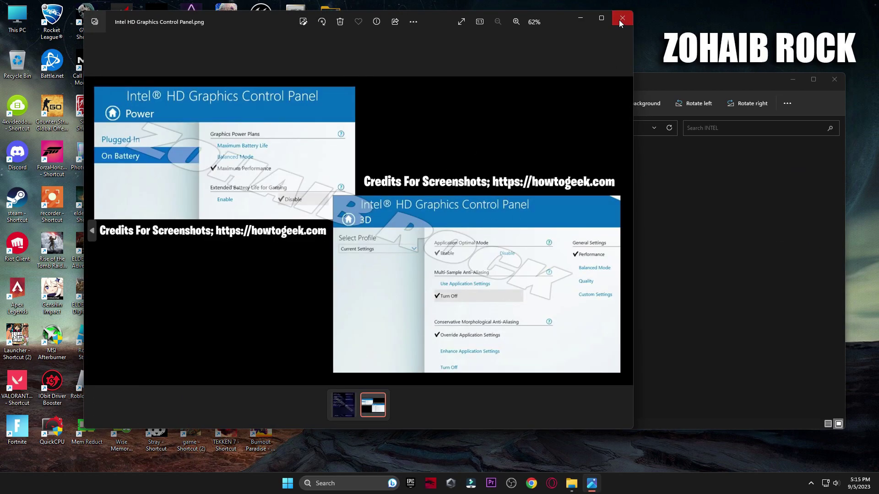
left_click(622, 19)
Step: Open the NVIDIA Settings (Manage 3D Settings) picture in the NVIDIA folder for reference
key("alt+Left")
double_click(726, 210)
left_click(437, 185)
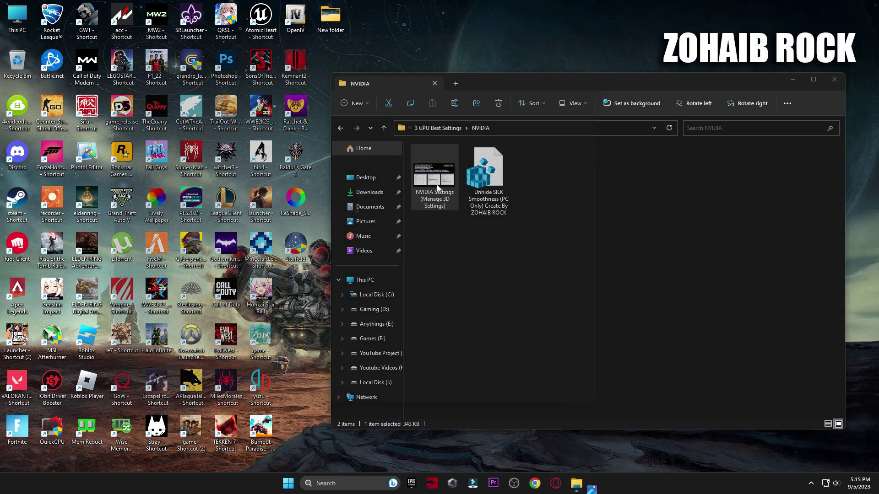
double_click(437, 185)
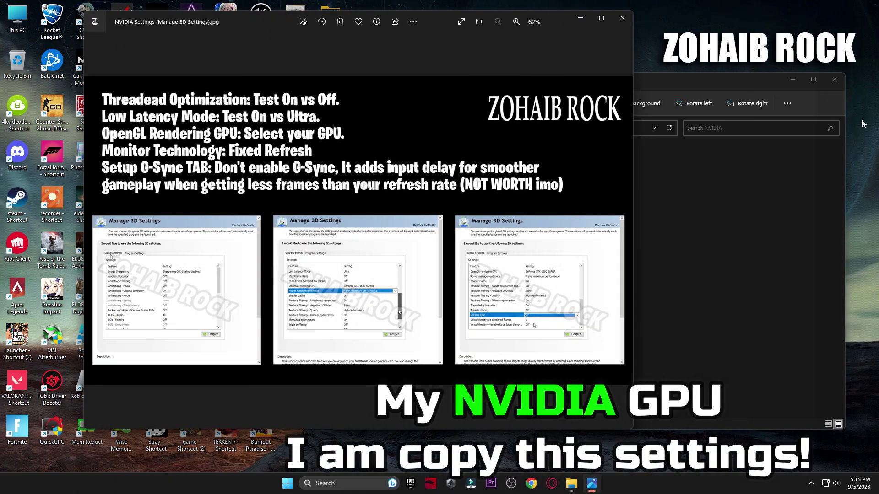
Step: Examine the global Manage 3D Settings and the Adjust Image Settings with Preview page in NVIDIA Control Panel, and close it
right_click(853, 83)
left_click(802, 213)
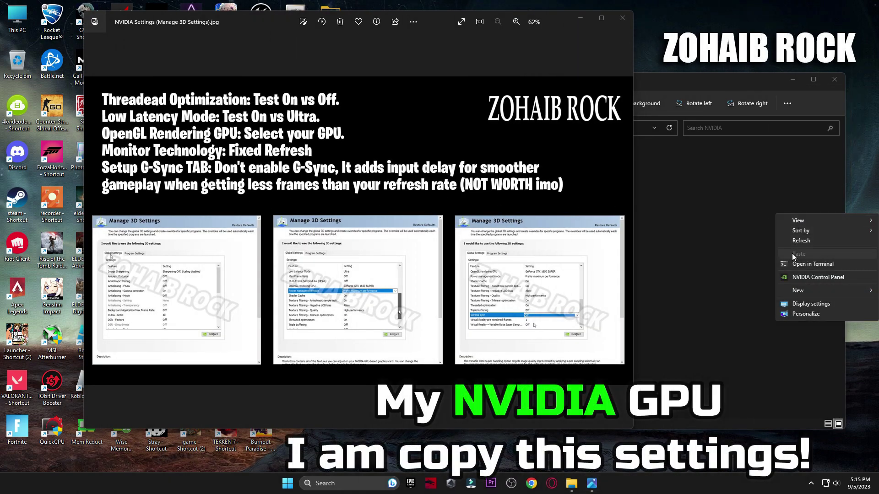
left_click(814, 277)
left_click(835, 80)
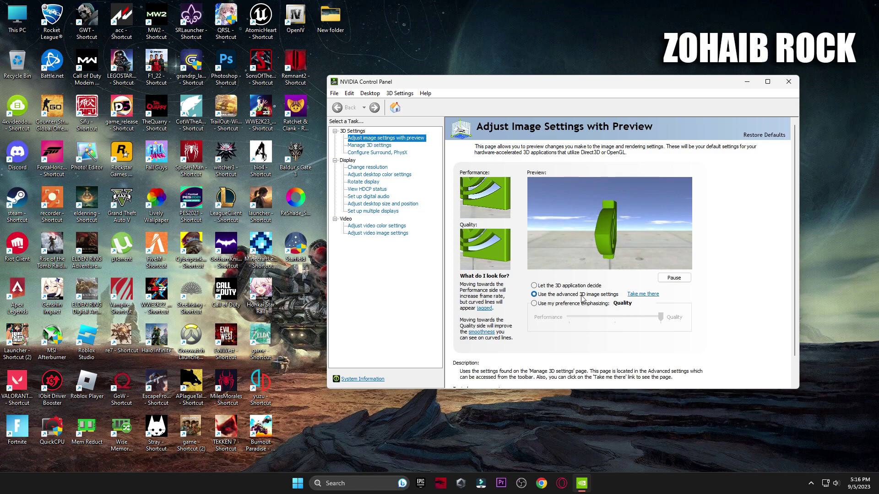
left_click(384, 145)
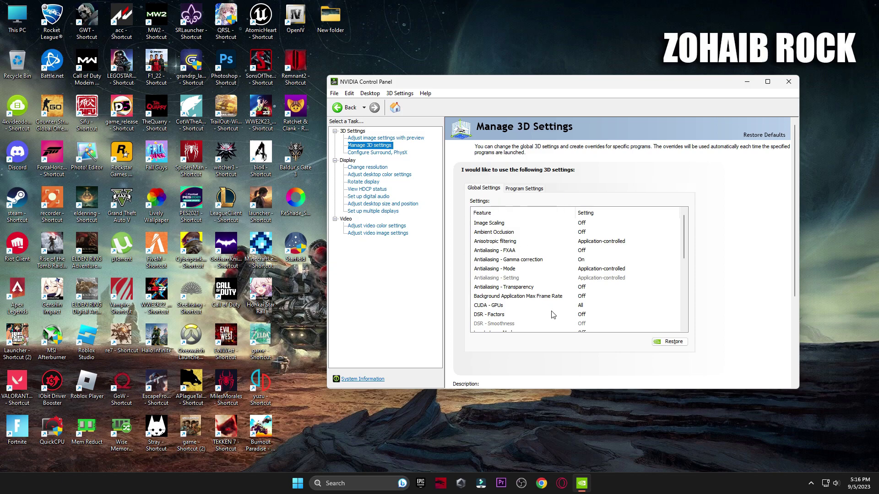
scroll(590, 241, "down", 7)
scroll(610, 266, "up", 7)
left_click(399, 138)
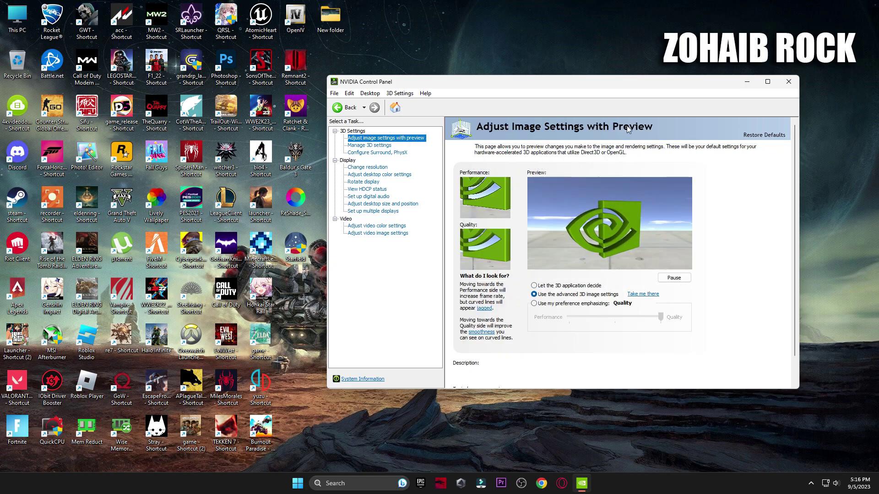
left_click(788, 81)
Step: Check for graphics driver updates in GeForce Experience and close it
left_click(344, 481)
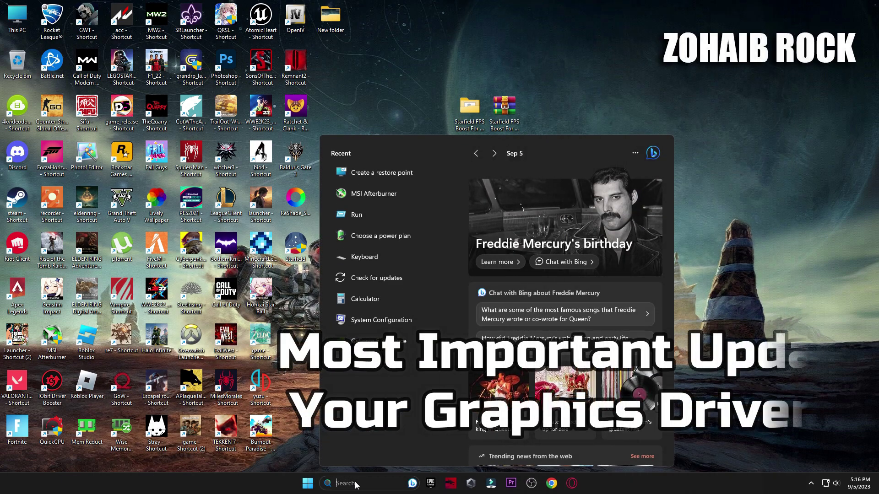
type("gef")
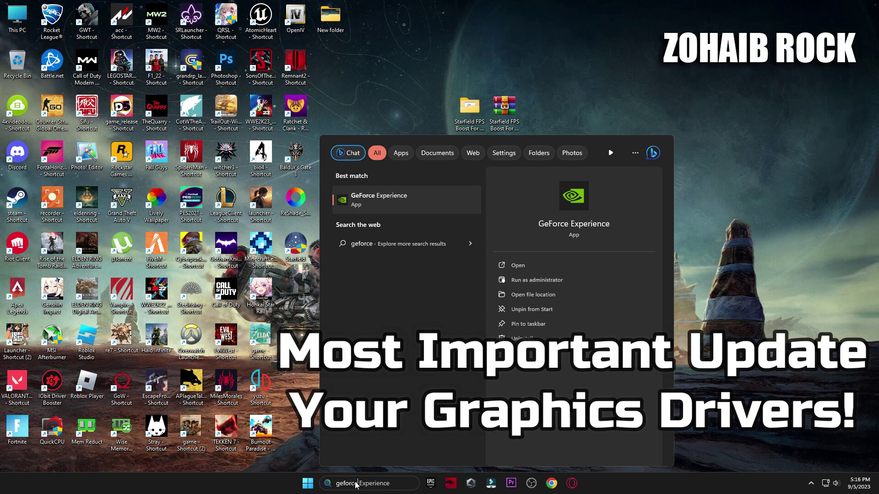
type("orce")
left_click(397, 195)
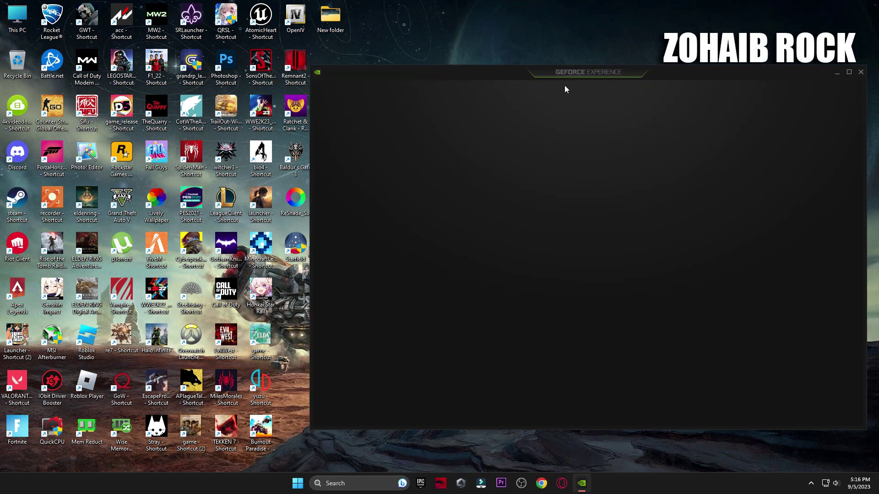
left_click(401, 91)
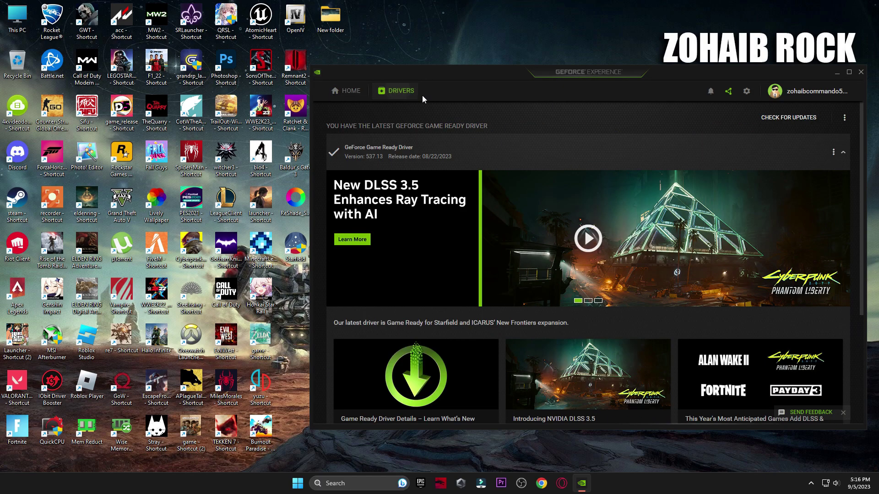
left_click(788, 117)
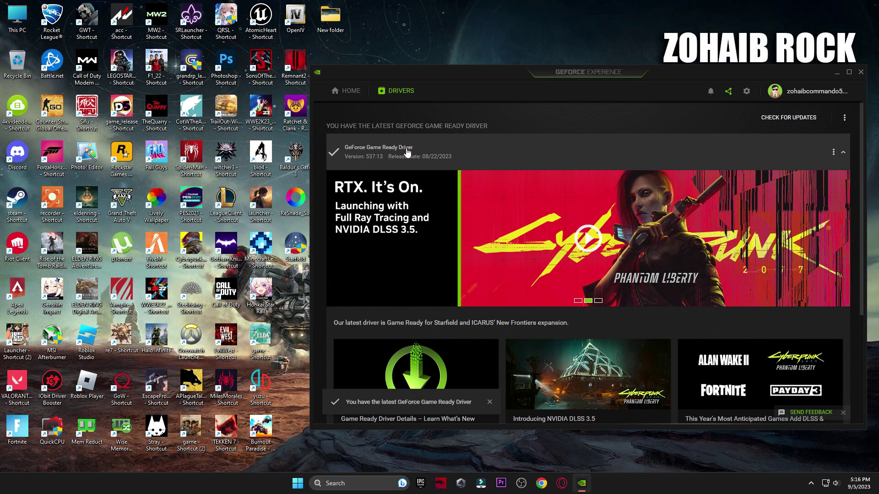
left_click(862, 73)
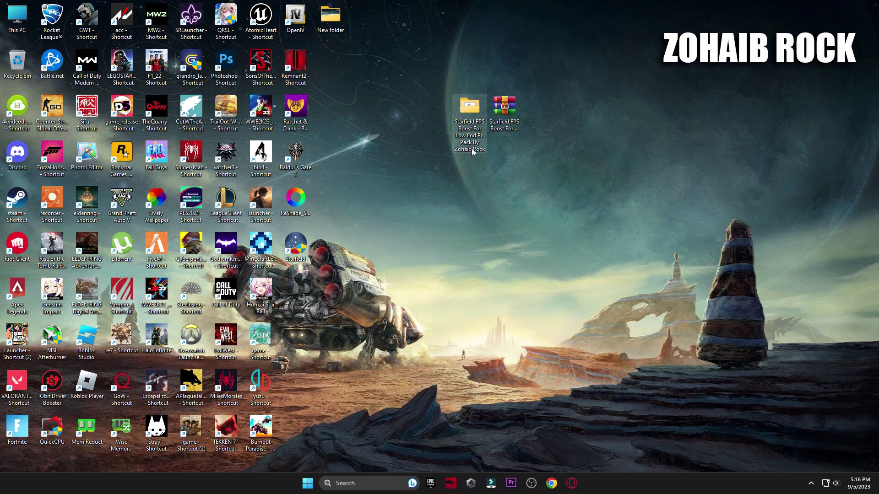
Step: Run Timer Resolution from the pack's 4 Latency (Timer Resolution) folder, set the resolution to Maximum, and leave it running minimized
double_click(464, 124)
double_click(448, 205)
left_click(449, 163)
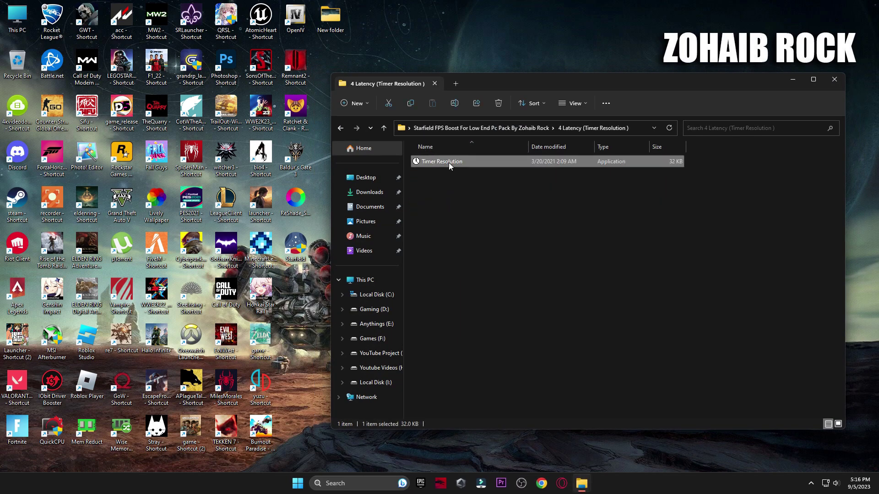
double_click(449, 163)
left_click_drag(446, 197, 625, 194)
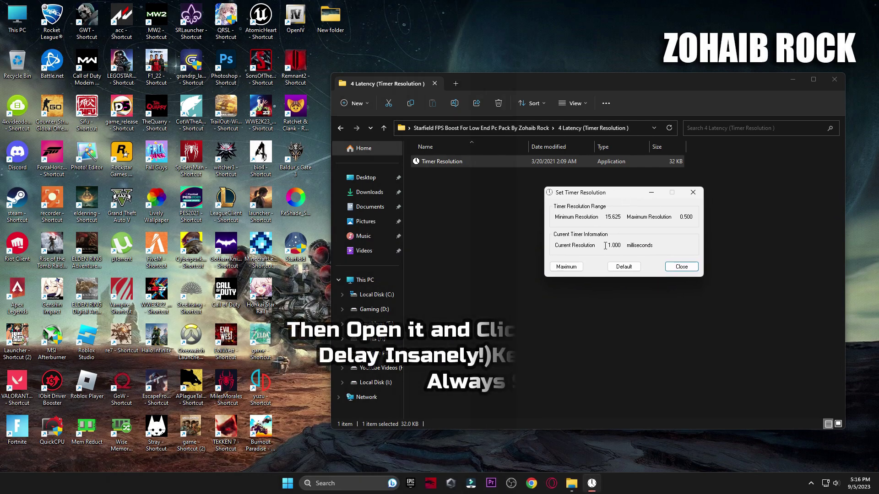
left_click(629, 267)
left_click(569, 268)
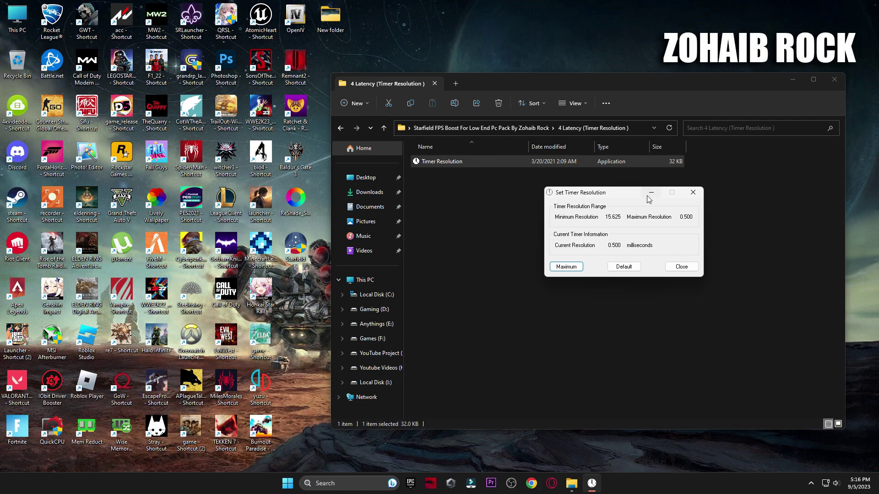
left_click(651, 192)
Step: Locate the x64bit QuickCpuSetup installer in the pack's 5 Power Plan folder, launch the already installed QuickCPU, and close the folder window
left_click(340, 128)
double_click(437, 216)
double_click(434, 162)
double_click(437, 176)
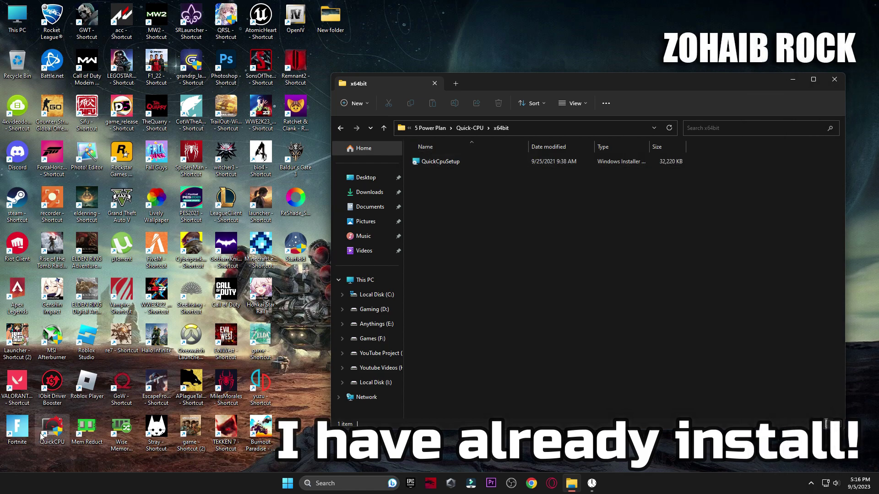
left_click(60, 428)
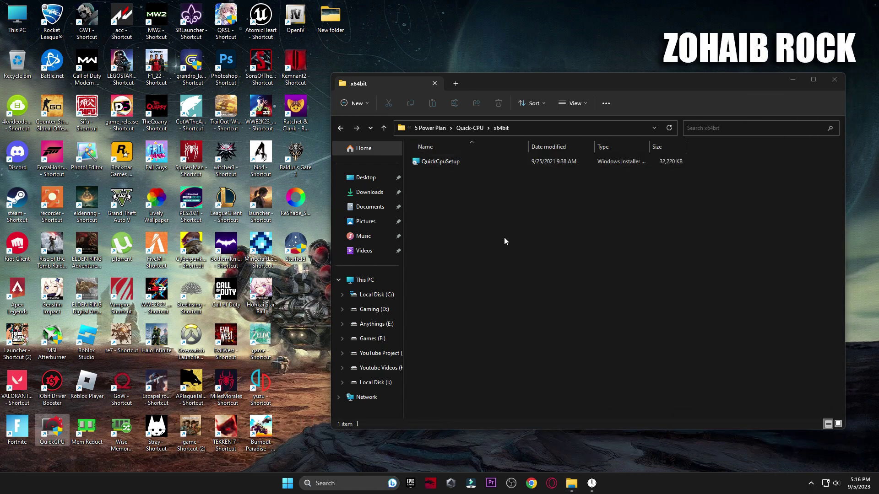
left_click(835, 79)
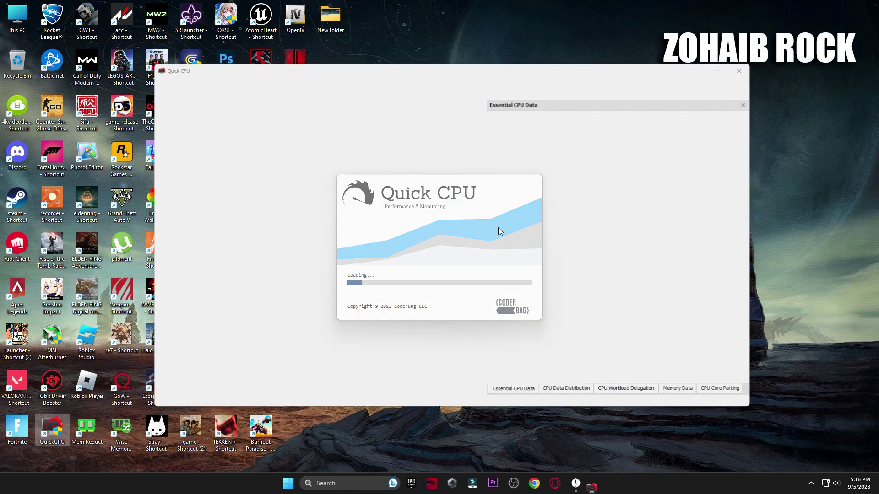
Step: Apply the High performance power plan in Quick CPU with core parking, frequency scaling, turbo boost and performance at 100%, and close it
left_click_drag(512, 70, 631, 80)
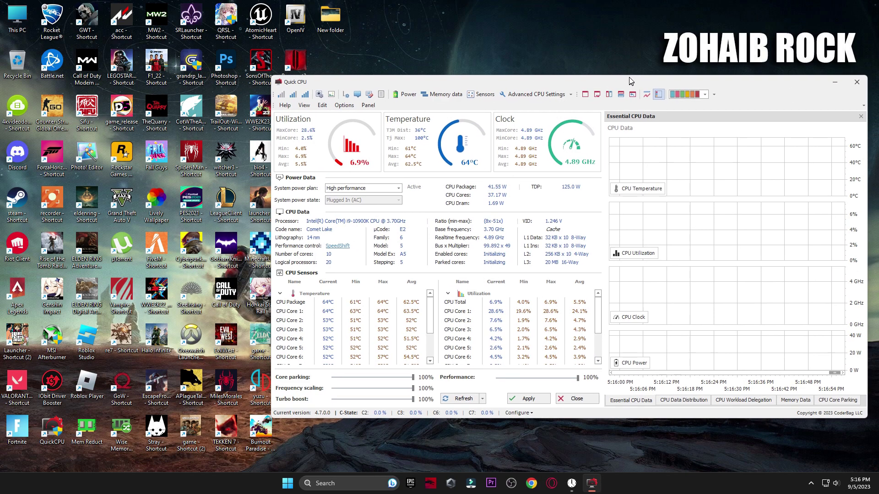
left_click(387, 187)
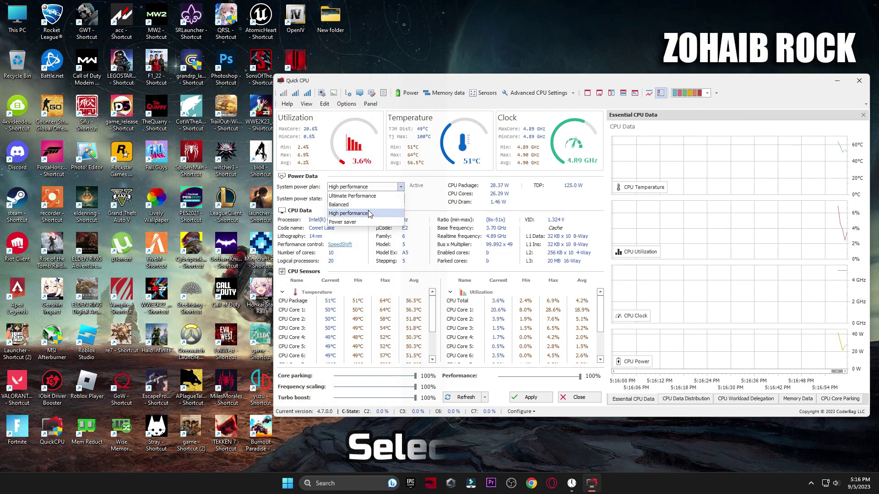
left_click(347, 215)
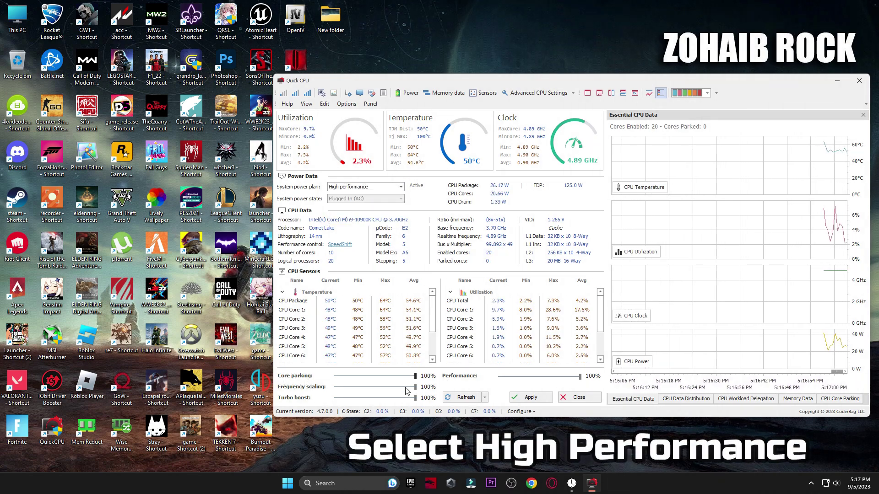
left_click_drag(415, 398, 329, 403)
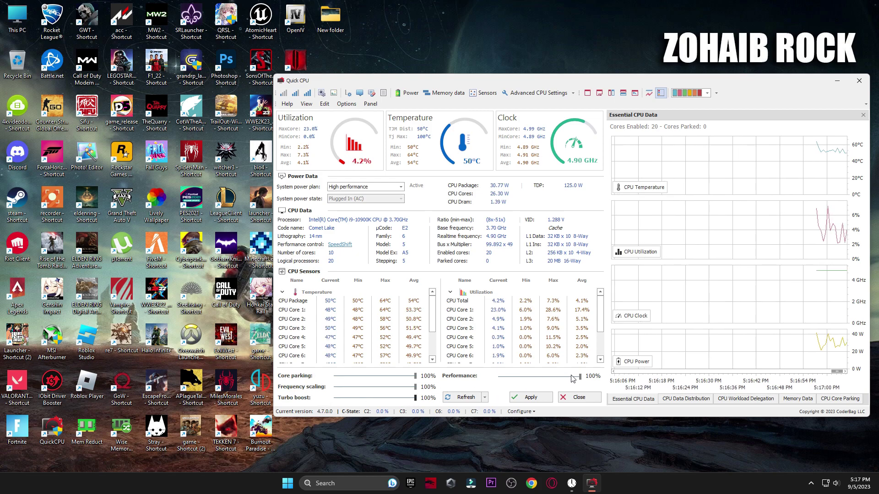
left_click(530, 397)
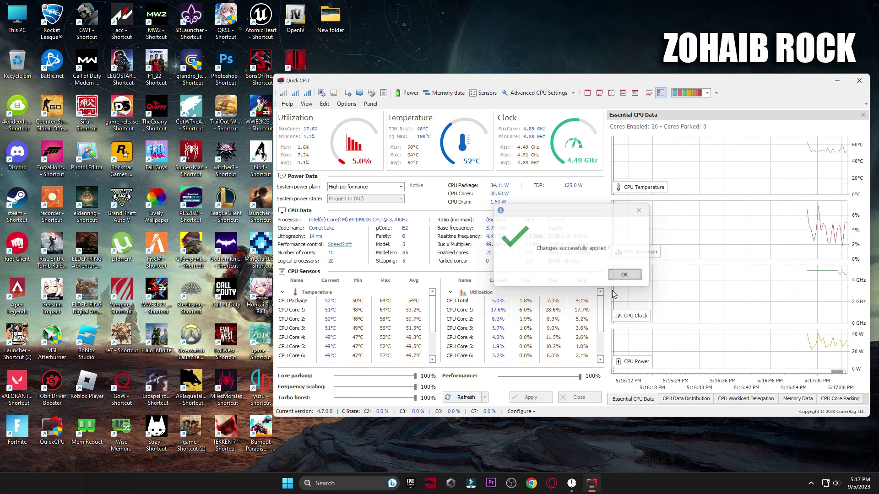
left_click(624, 275)
left_click(581, 398)
Step: Check in the Windows Power Options, including the additional plans, that the High performance plan is selected, and close the window
left_click(364, 484)
type("power")
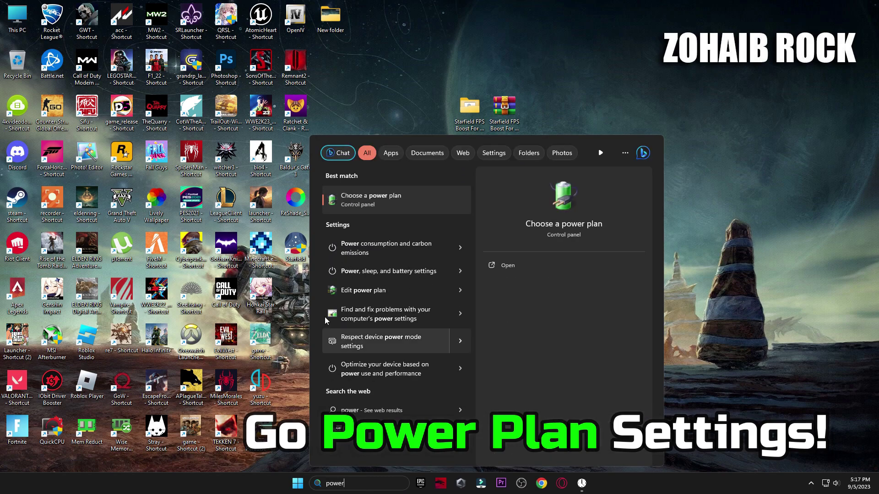
left_click(400, 202)
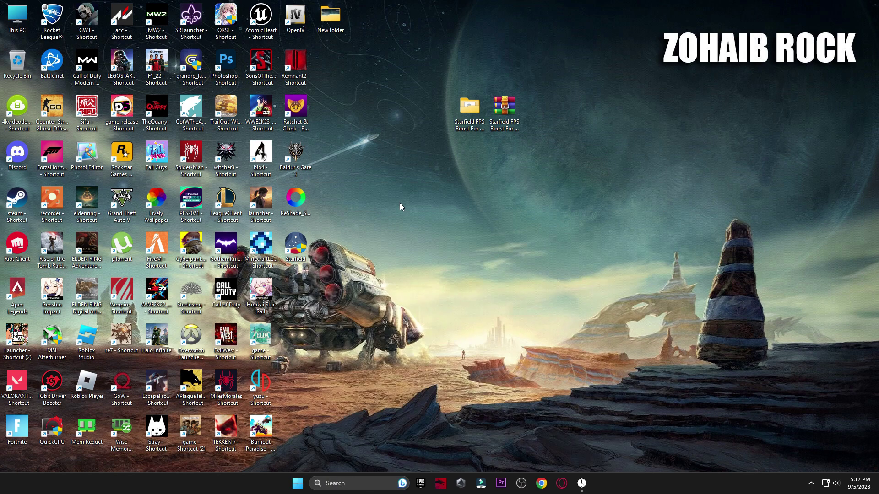
left_click_drag(462, 56, 585, 79)
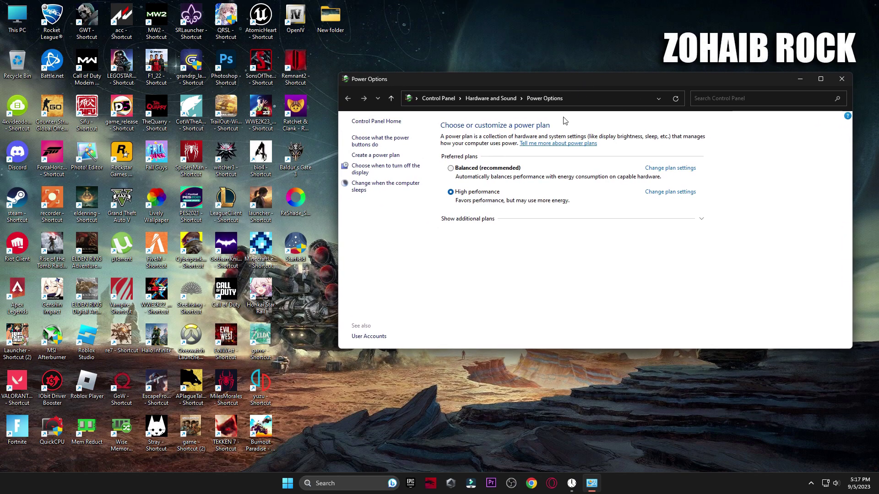
left_click(485, 218)
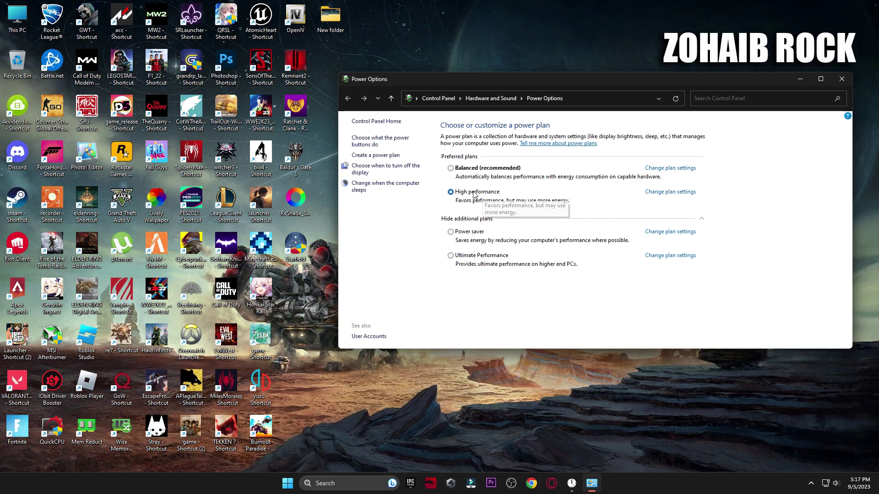
left_click(701, 218)
left_click(841, 79)
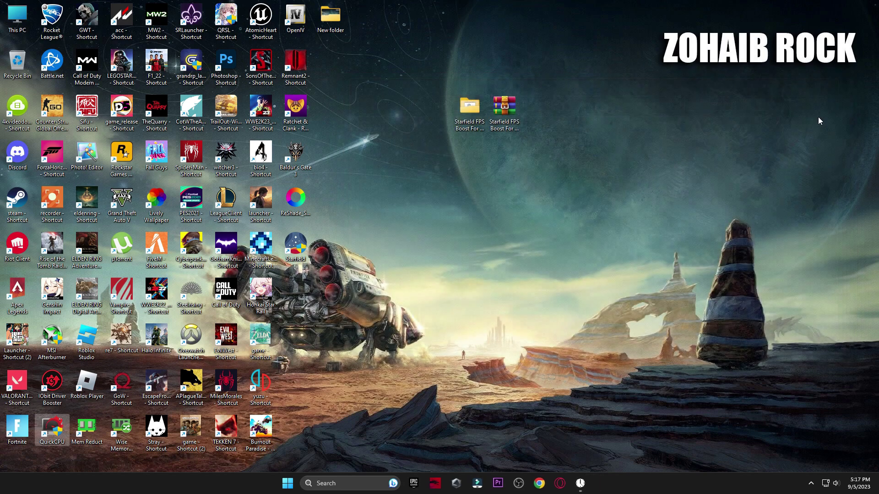
Step: Open M1 Mouse Acceleration from the 6 Mouse & Keyboard Settings folder, review the pointer and button options, and accept the mouse properties
double_click(459, 123)
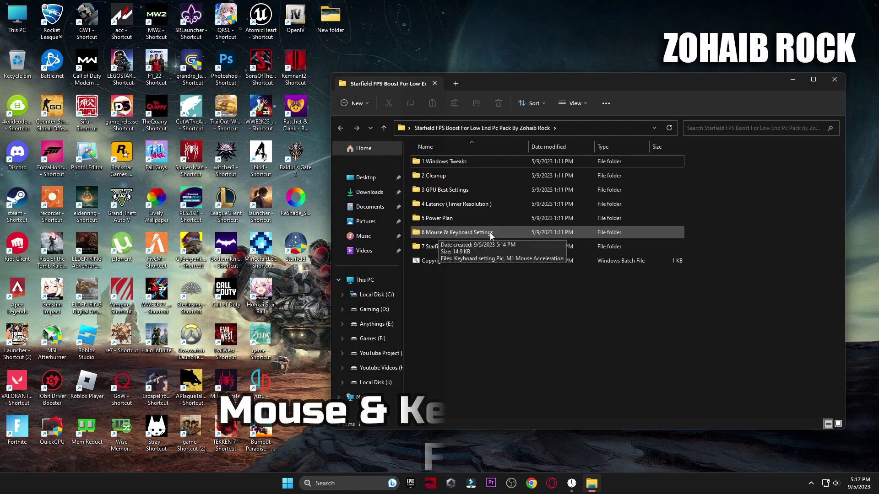
double_click(466, 232)
double_click(483, 170)
left_click_drag(204, 96, 638, 160)
left_click(793, 80)
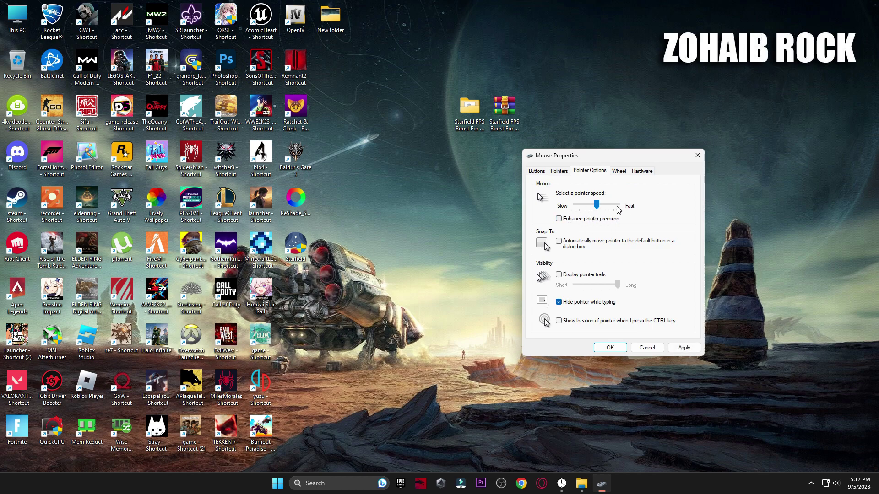
left_click(535, 171)
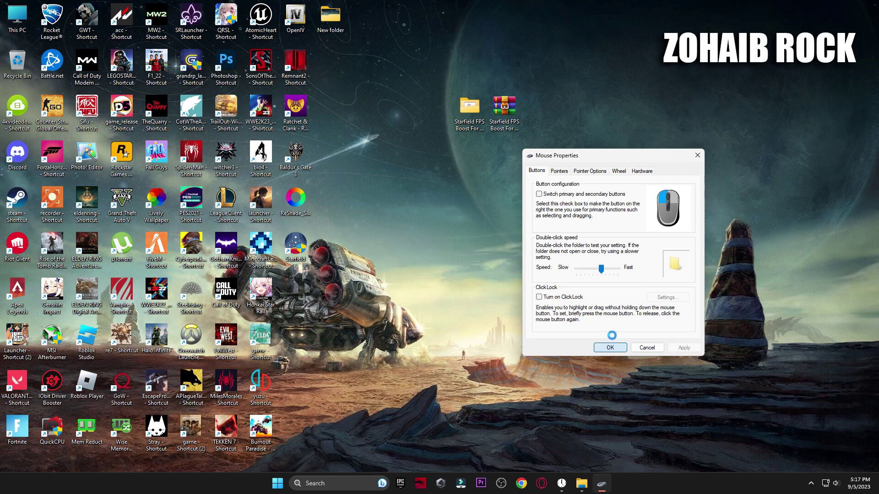
key("Return")
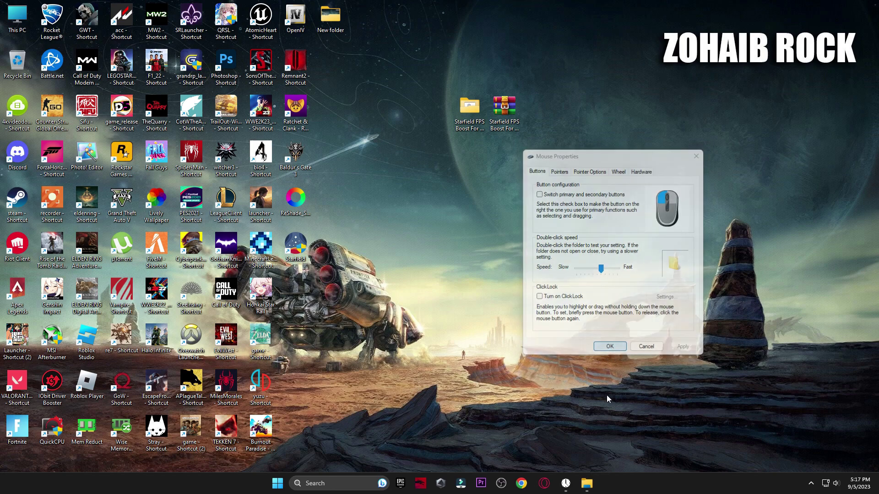
Step: Open the Keyboard setting Pic and the Windows Keyboard Properties side by side to compare repeat delay, repeat rate and cursor blink rate
left_click(592, 483)
left_click(419, 185)
double_click(419, 185)
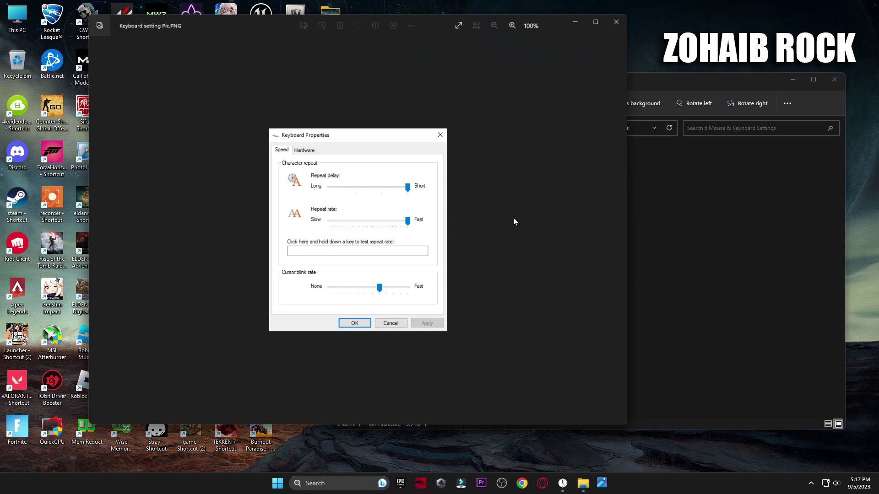
left_click(338, 479)
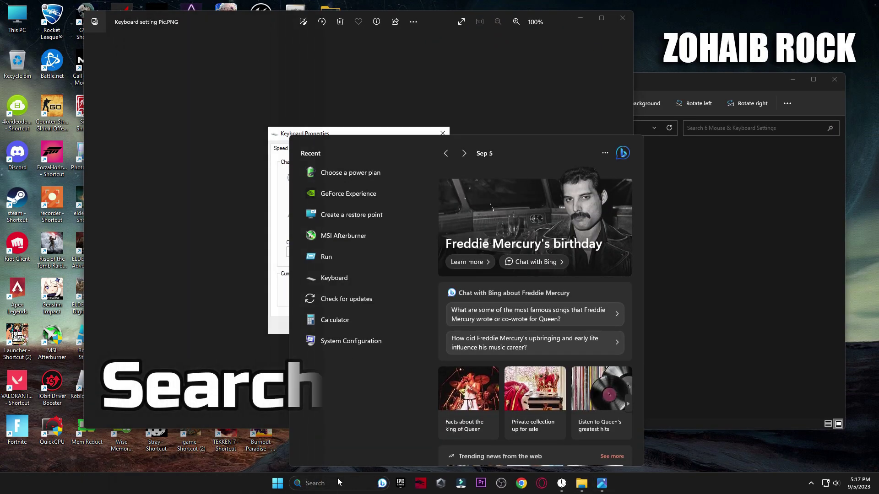
type("keyboardboar")
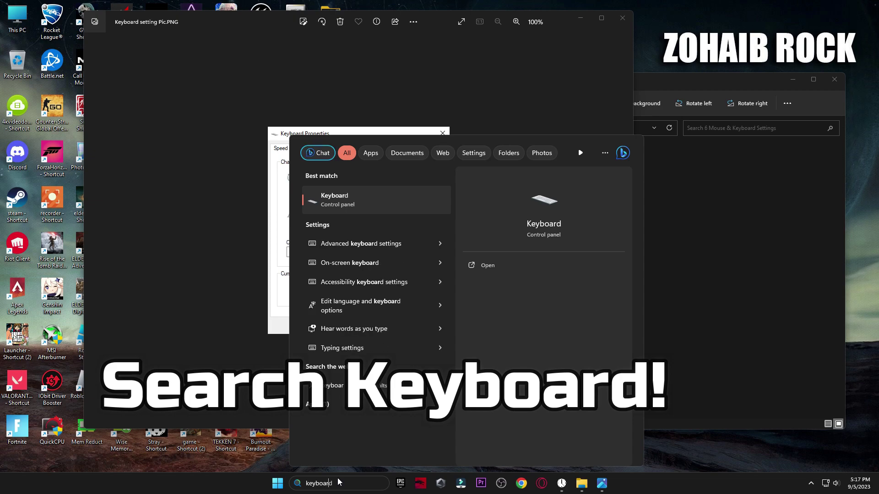
left_click(408, 205)
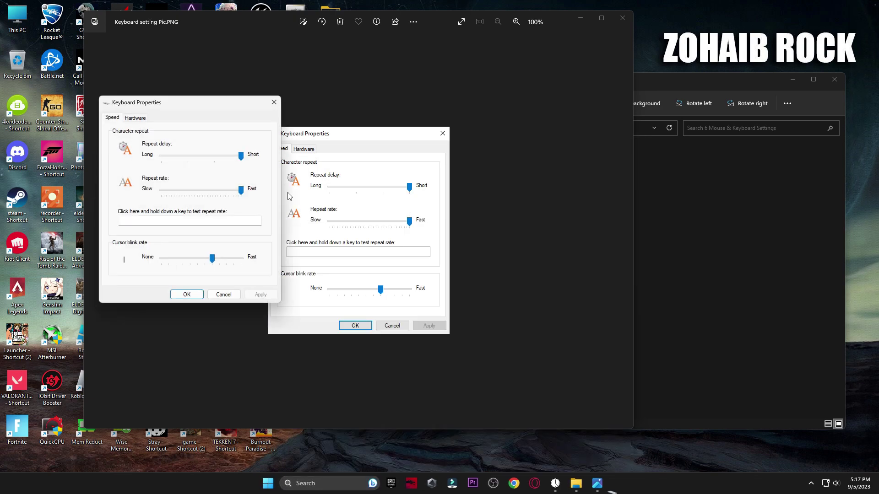
left_click_drag(185, 102, 542, 132)
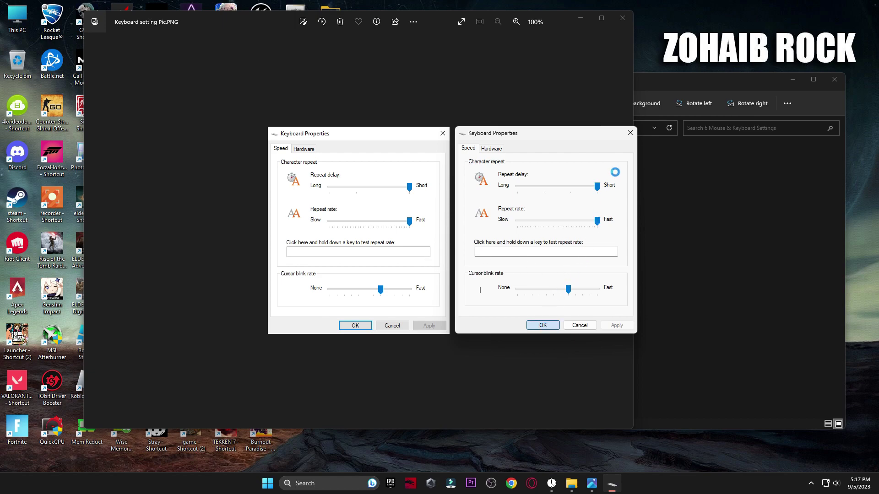
Step: Close the keyboard properties and the keyboard reference picture, and return to the main Starfield FPS Boost pack folder
key("alt+F4")
key("alt+F4")
key("alt+F4")
key("alt+Up")
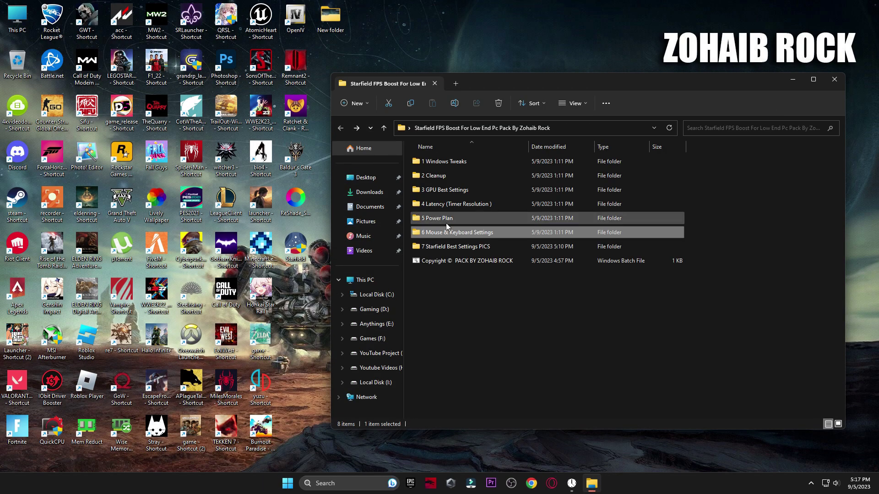
Step: Review the Starfield Display Settings 1 and 2 pictures from the 7 Starfield Best Settings PICS folder, and close the viewer
left_click(450, 247)
double_click(475, 247)
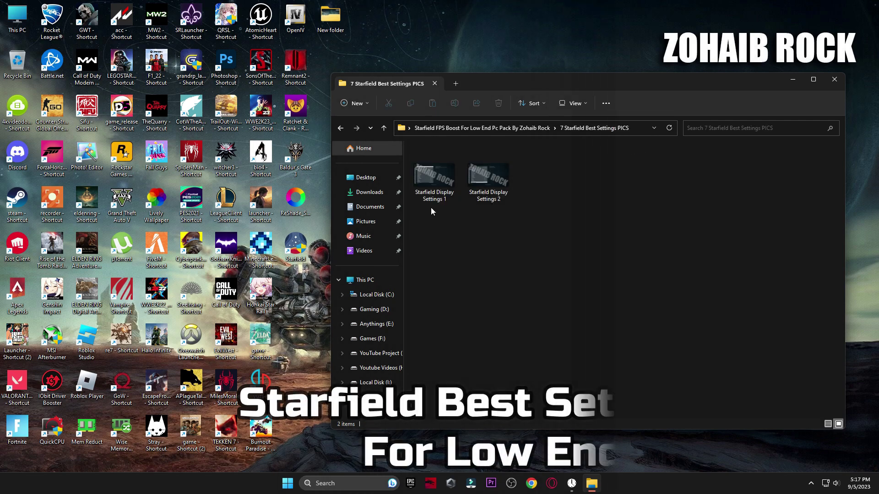
double_click(434, 176)
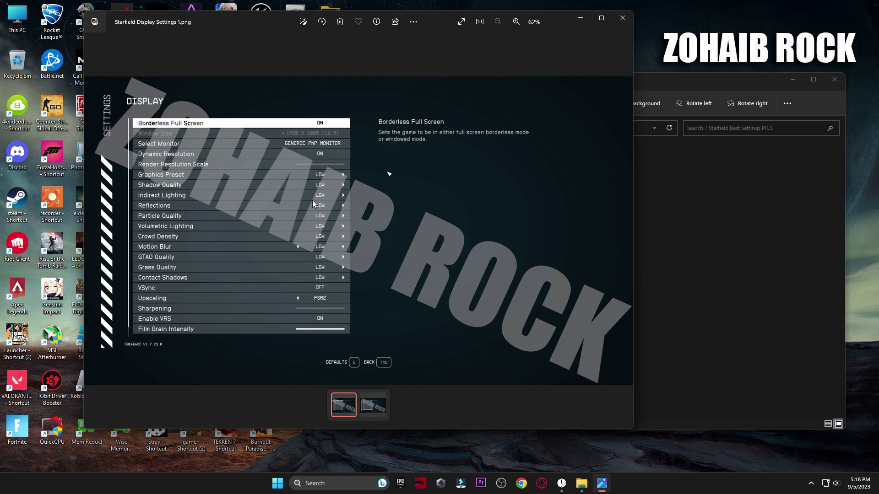
left_click(623, 224)
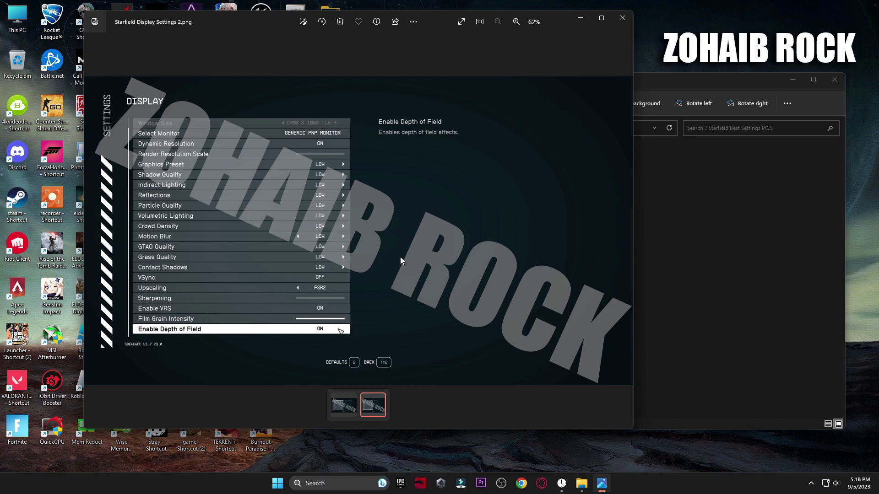
left_click(623, 17)
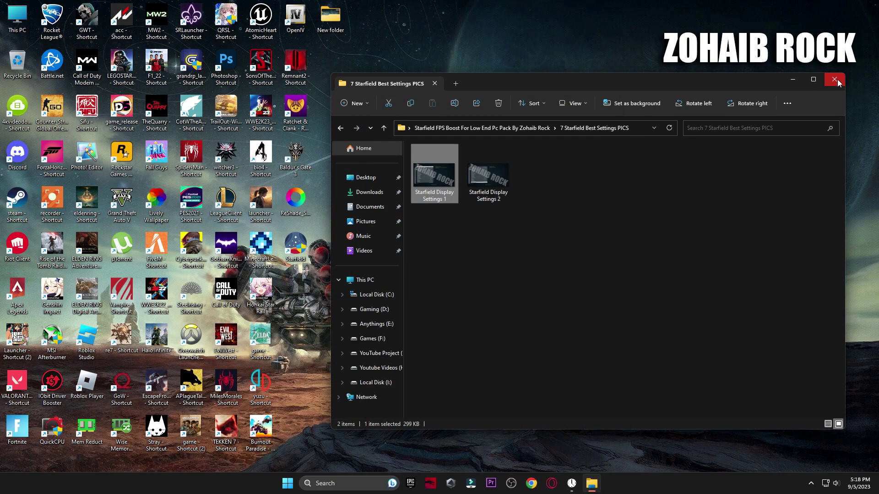
Step: Close the settings pictures folder and bring up the Windows power options
left_click(833, 79)
left_click(297, 482)
left_click(553, 452)
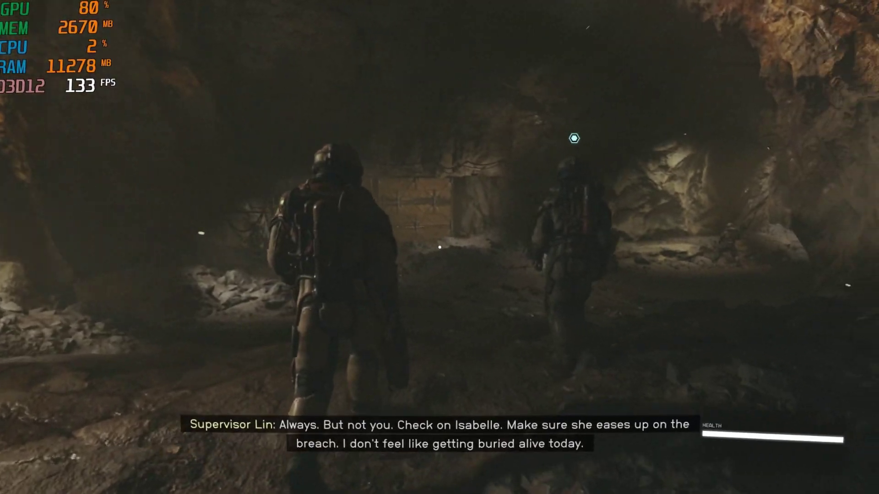
key("w")
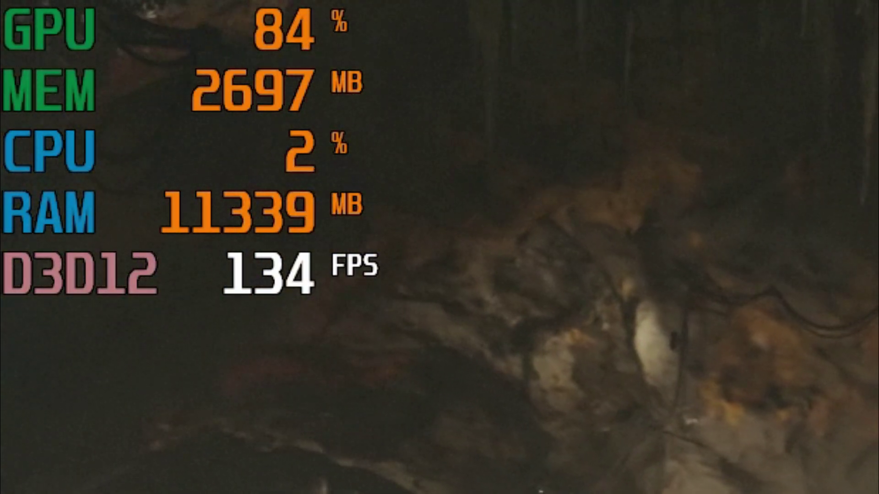
key("w")
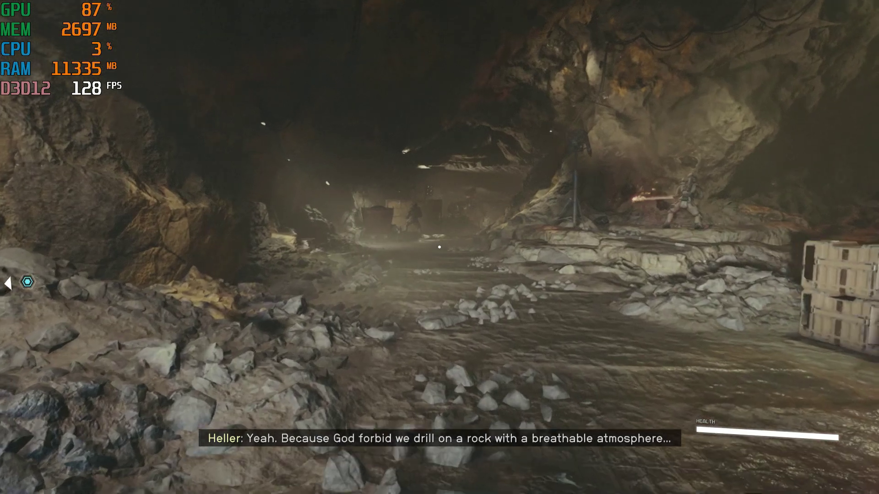
key("w")
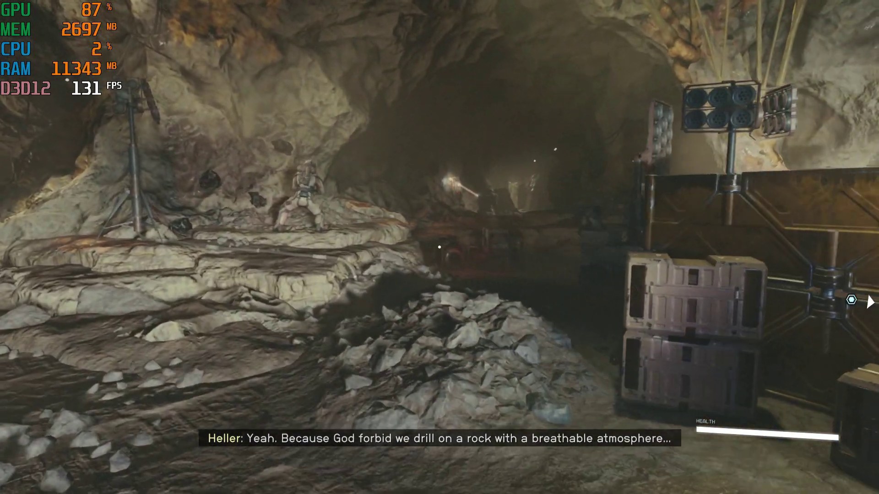